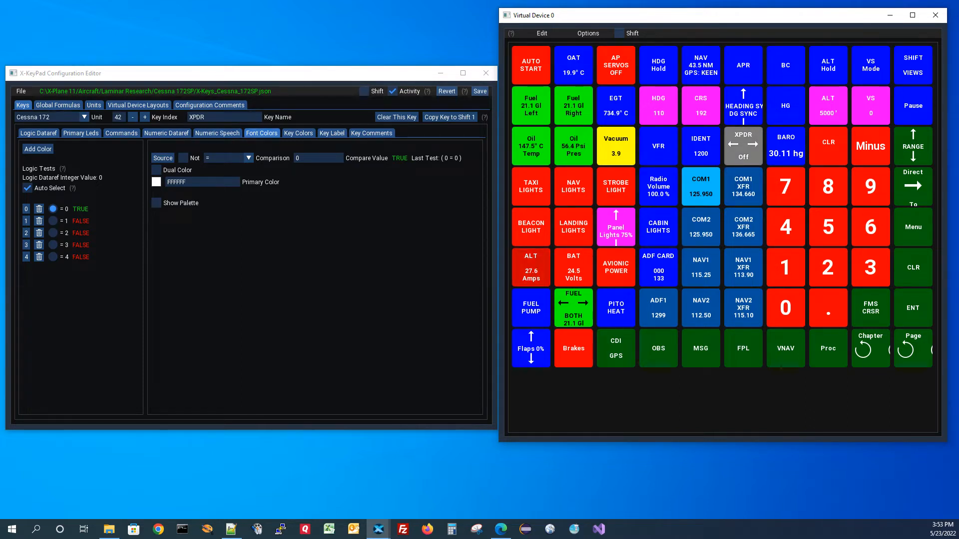
Step: Inspect the XPDR key's logic dataref while cycling the transponder mode from Off up to Test and back to Off
left_click(263, 133)
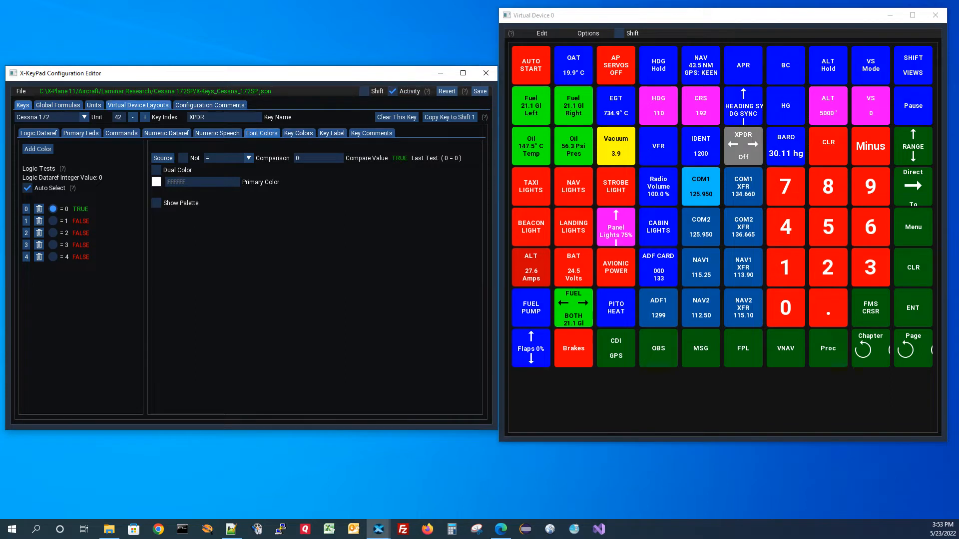
left_click(52, 133)
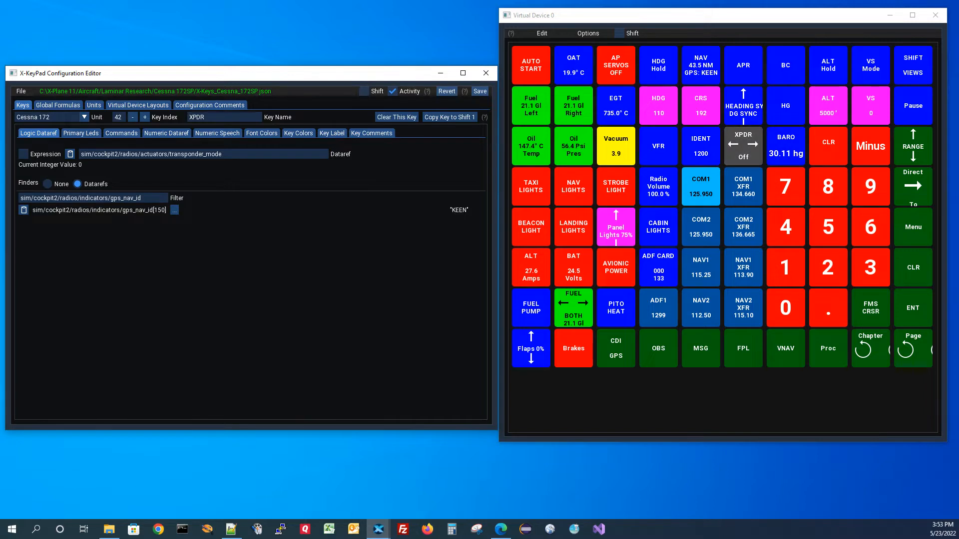
left_click(743, 146)
left_click(752, 145)
left_click(753, 145)
left_click(753, 145)
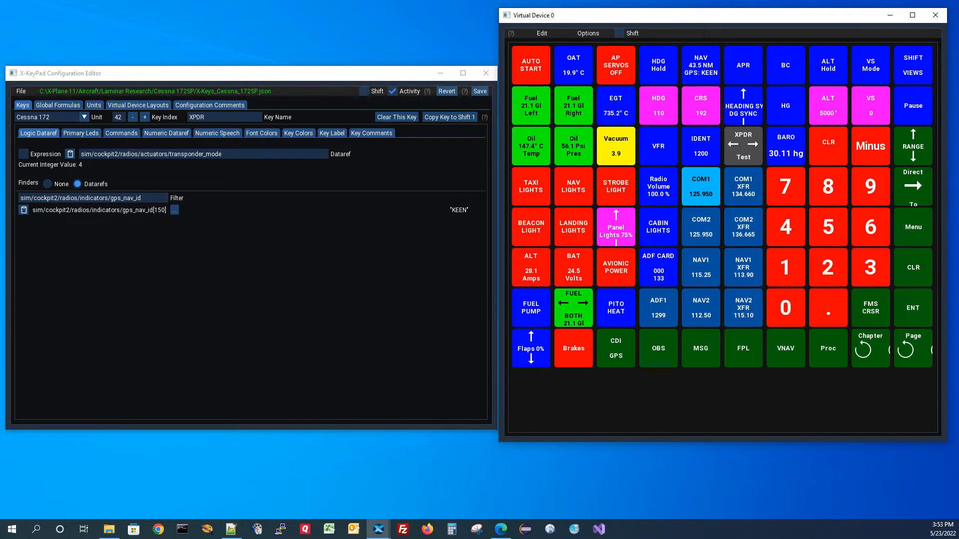
left_click(734, 145)
left_click(733, 145)
left_click(733, 145)
left_click(733, 145)
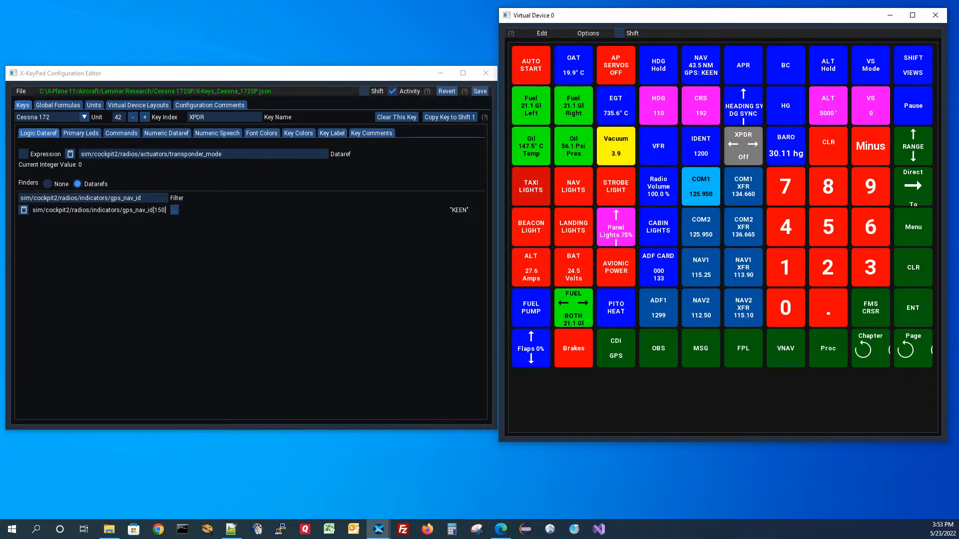
Step: Examine the XPDR key's font color logic tests while cycling the transponder from Off to Test and back to Off
left_click(262, 133)
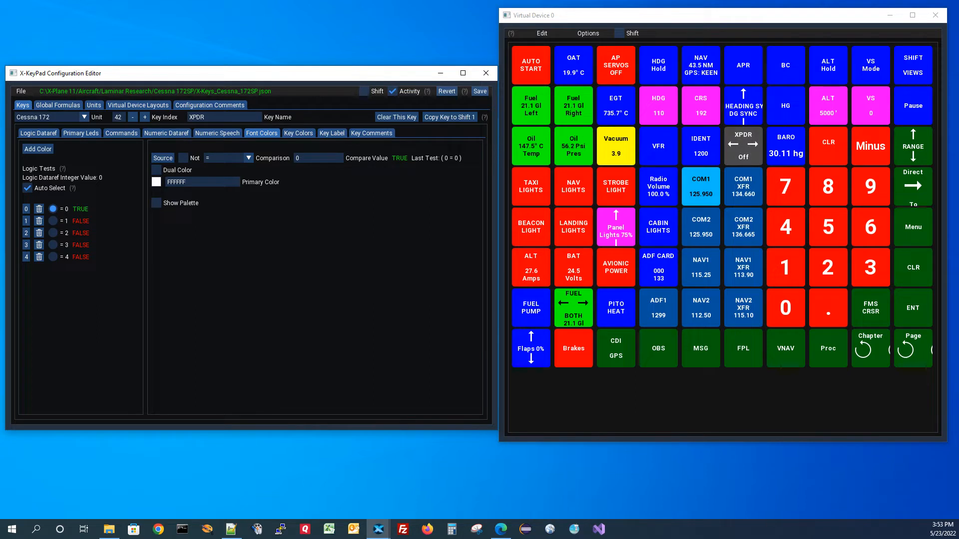
left_click(752, 145)
left_click(752, 145)
left_click(753, 145)
left_click(752, 145)
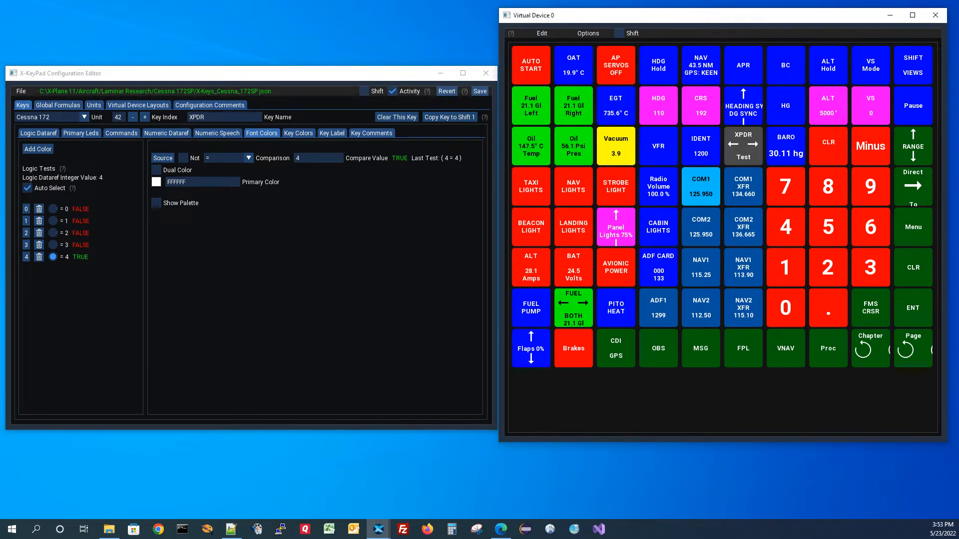
left_click(733, 145)
left_click(733, 145)
left_click(733, 145)
left_click(733, 144)
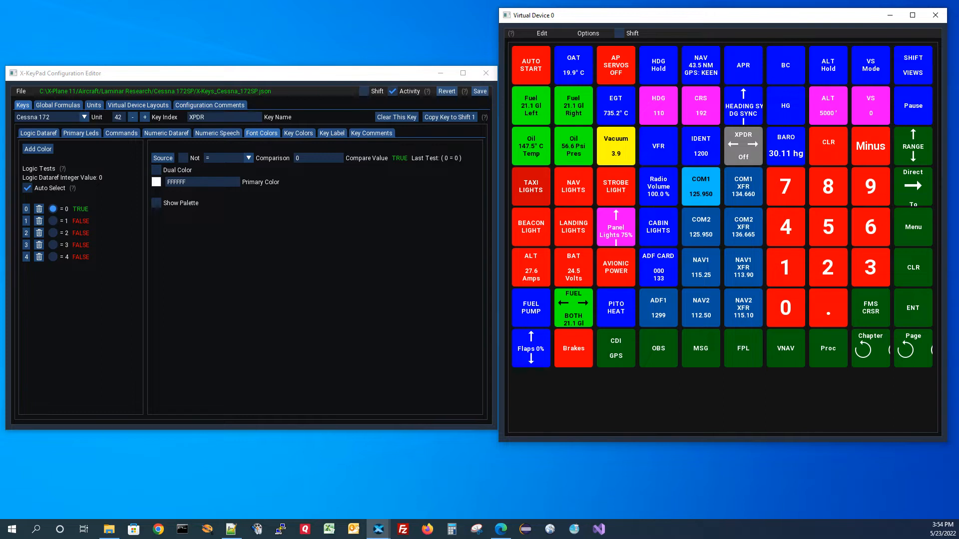
Step: Advance the transponder through StandBy and ALT to Test to review the font color used for each mode
left_click(753, 146)
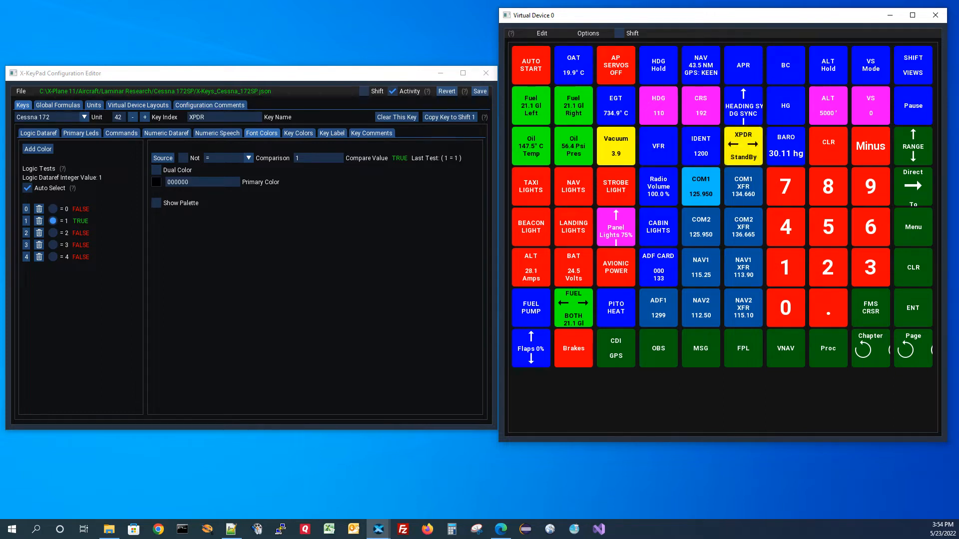
left_click(753, 146)
left_click(753, 145)
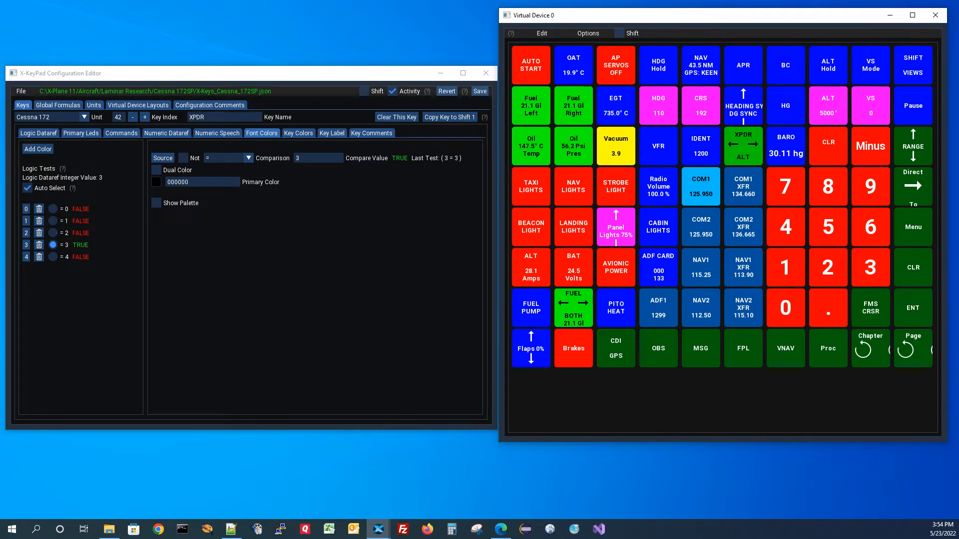
left_click(752, 146)
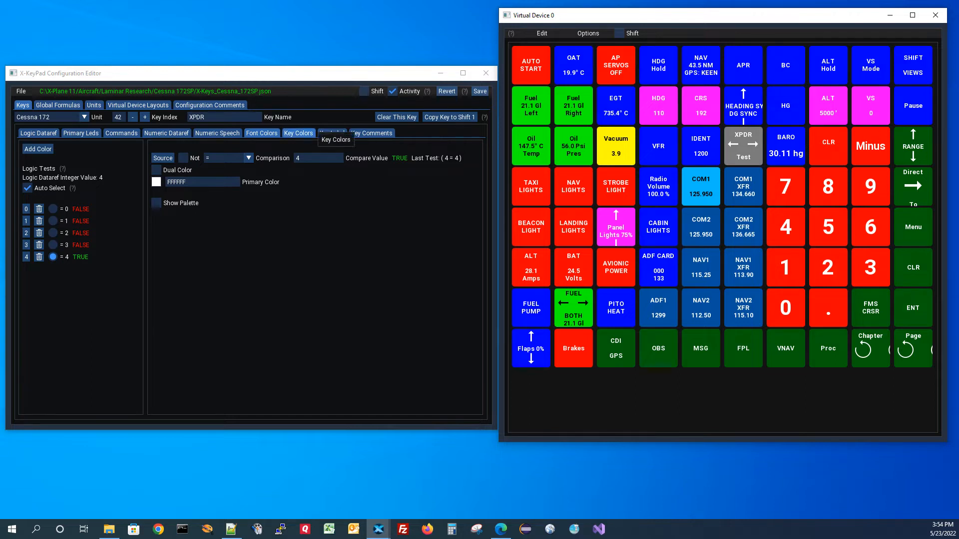
Step: Show the XPDR key's key colors and return the transponder mode to Off
left_click(308, 134)
left_click(734, 145)
left_click(734, 145)
left_click(734, 146)
left_click(733, 145)
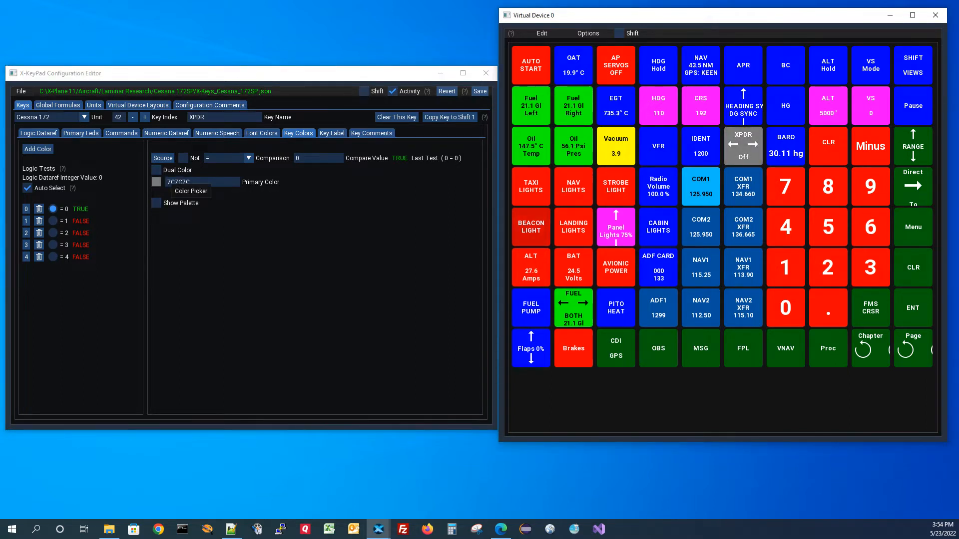
Step: Advance the transponder through StandBy, On, ALT and Test to review the key color of each mode
left_click(753, 146)
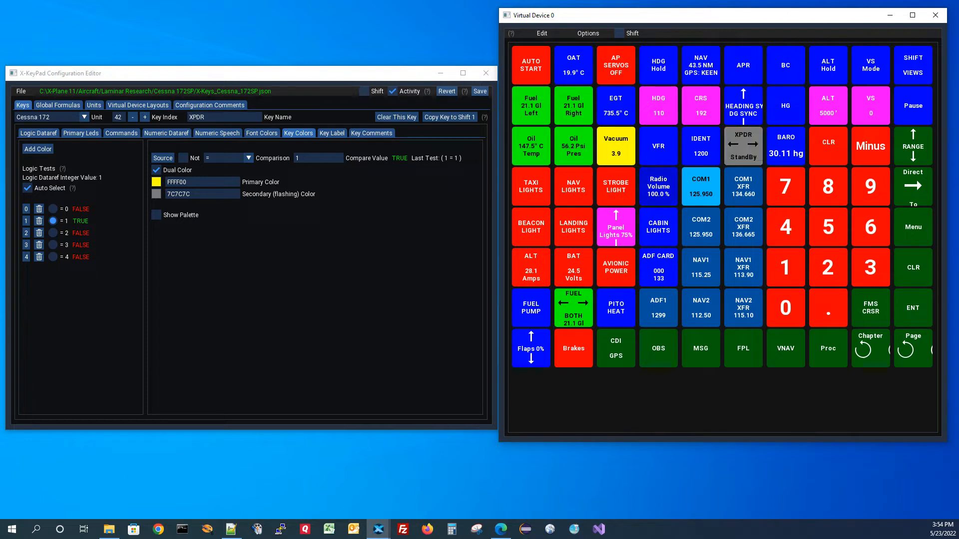
left_click(752, 146)
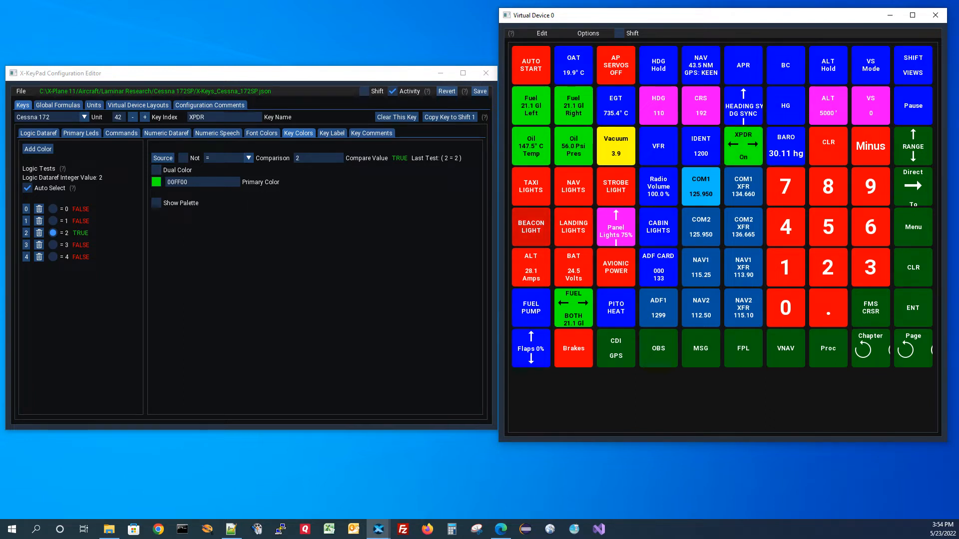
left_click(753, 146)
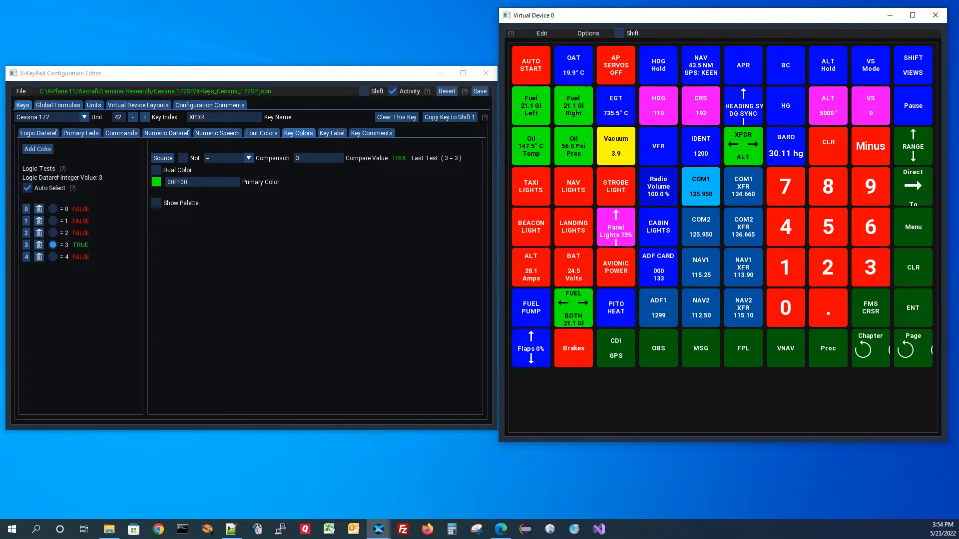
left_click(753, 146)
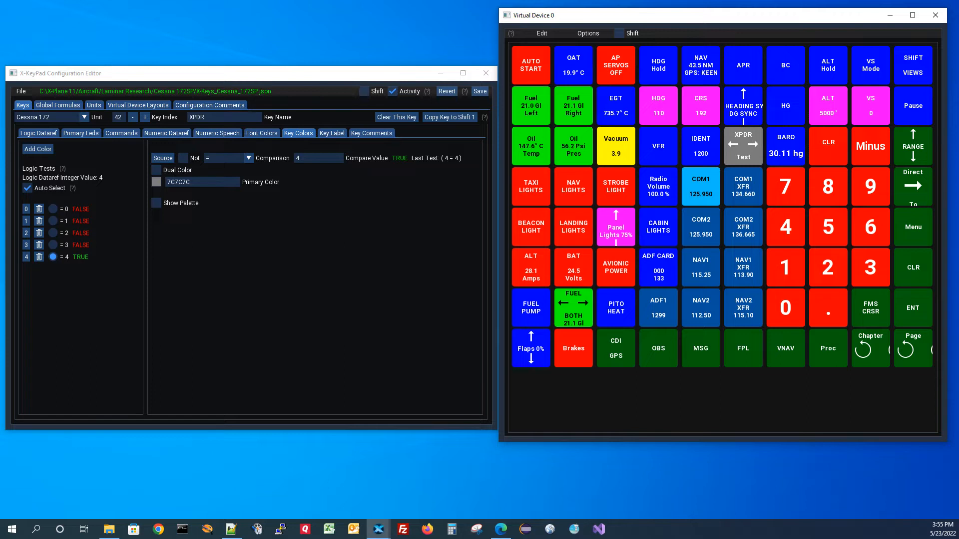
Step: Review the XPDR key's label lines for the Test state, checking the text segments of its name, arrow and mode lines
left_click(332, 132)
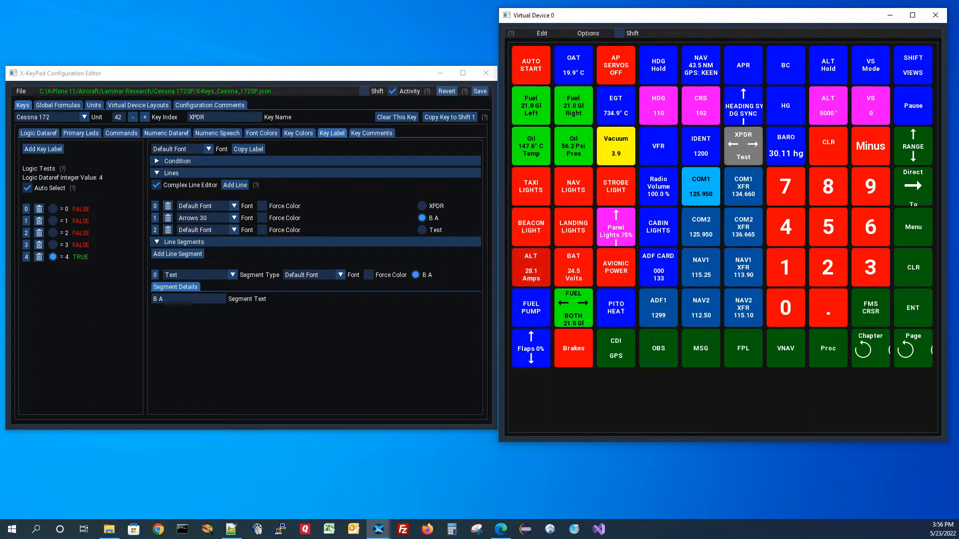
left_click(422, 206)
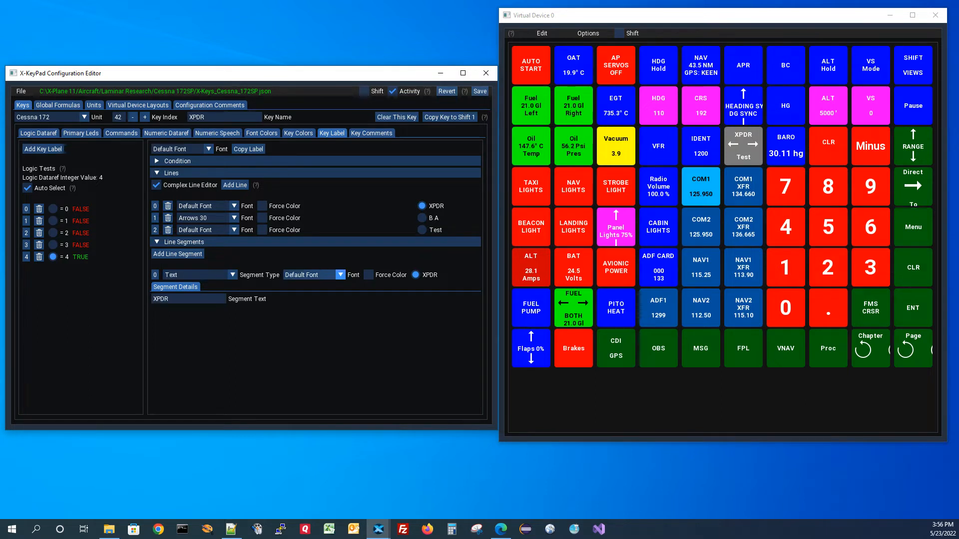
left_click(422, 230)
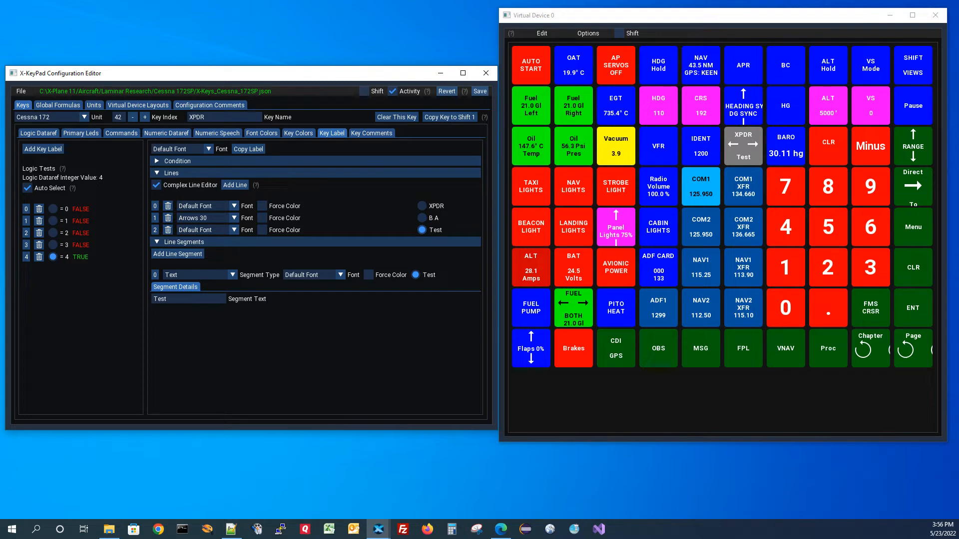
left_click(422, 206)
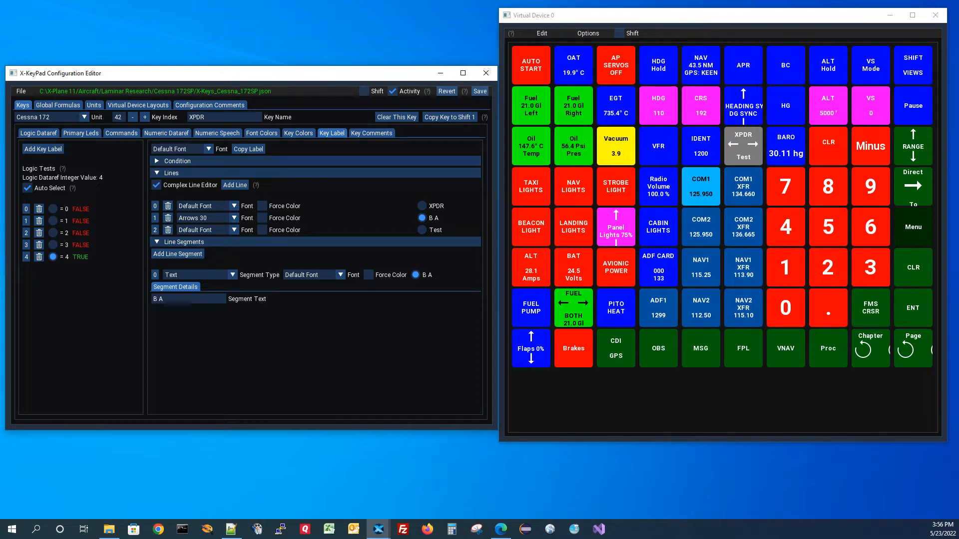
Step: Switch to UserGuide.pdf in Edge, review the Arrow Font and Combined Symbol Font glyph maps, and move the guide out of view
key("alt+Tab")
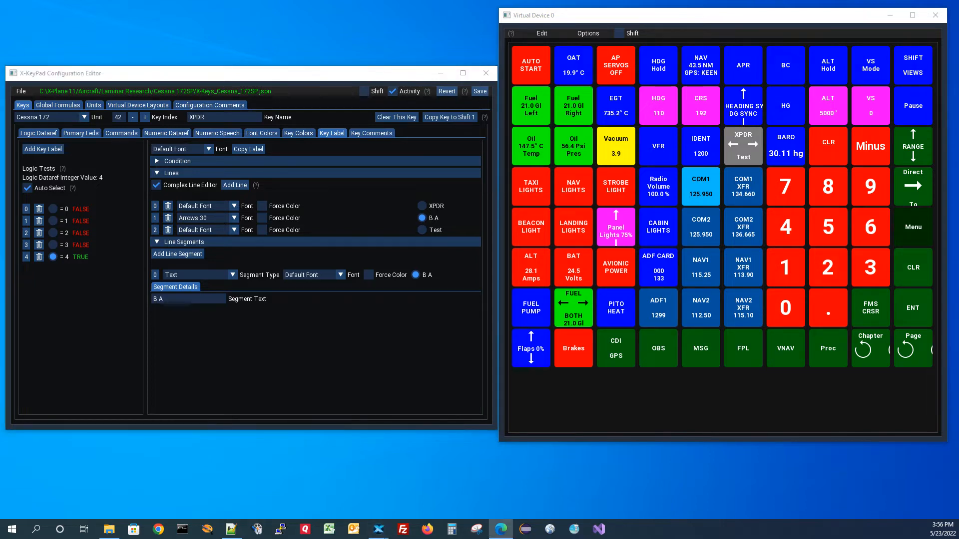
left_click_drag(474, 4, 41, 68)
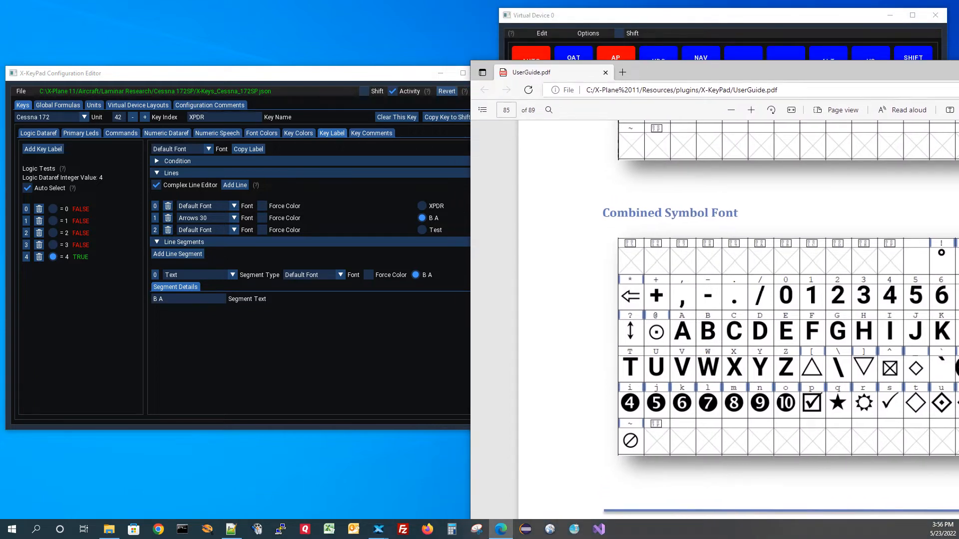
left_click_drag(876, 67, 461, 21)
scroll(443, 293, "up", 5)
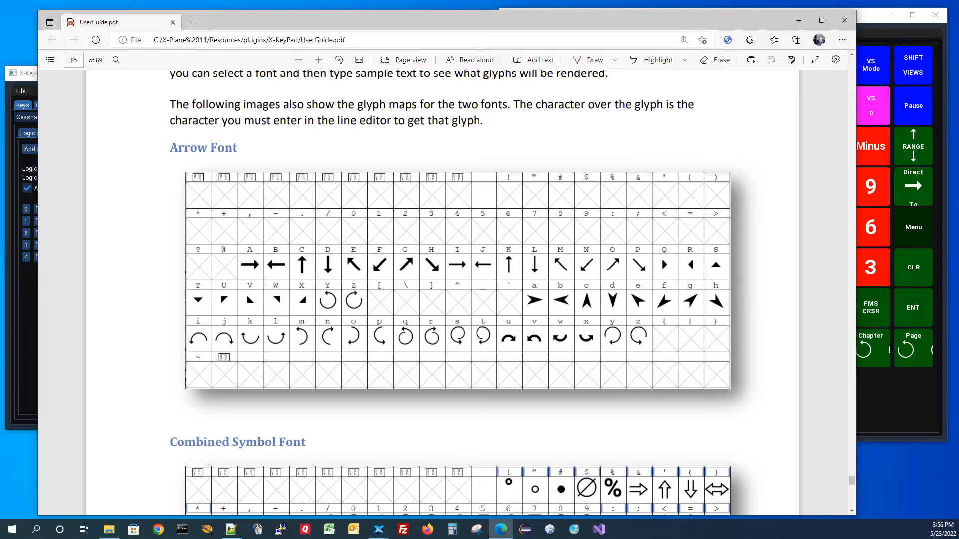
scroll(461, 293, "down", 4)
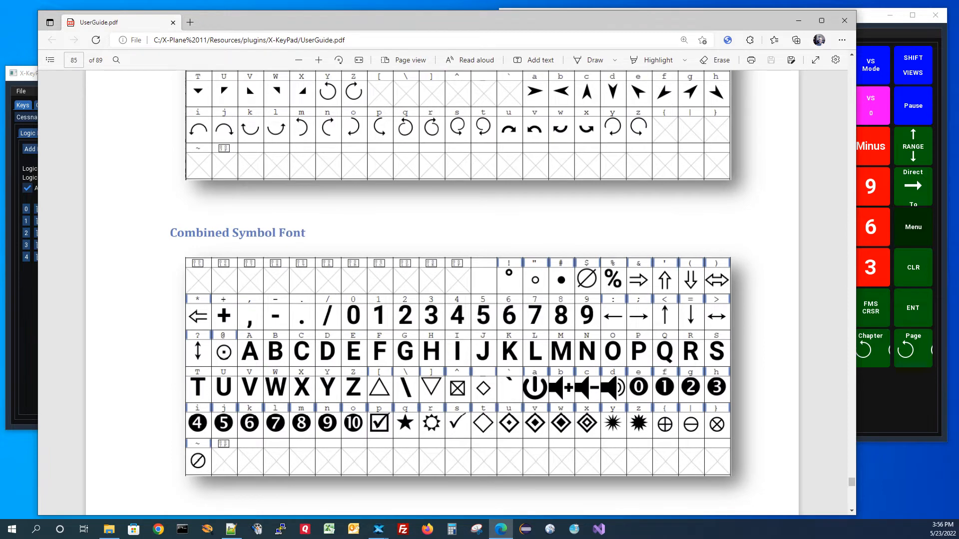
scroll(462, 292, "up", 4)
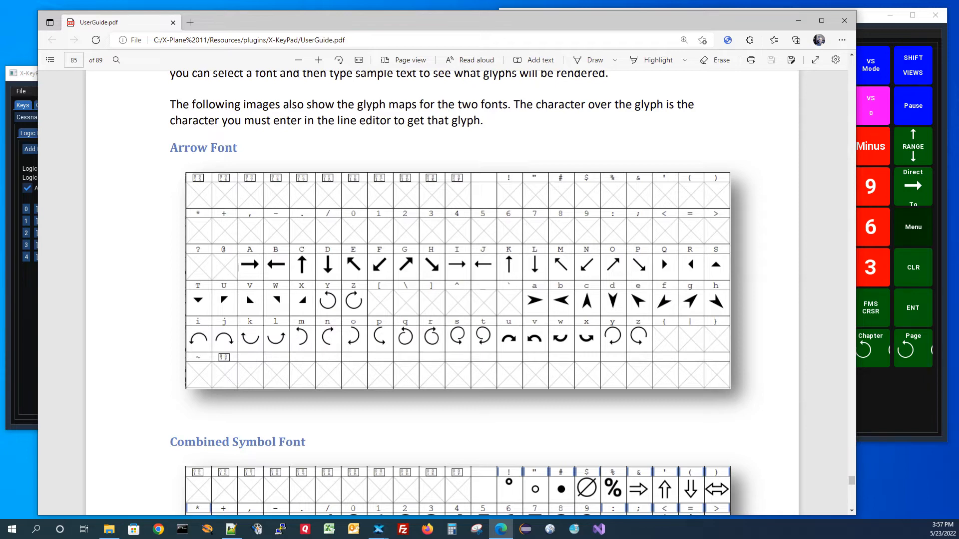
left_click_drag(509, 20, 958, 95)
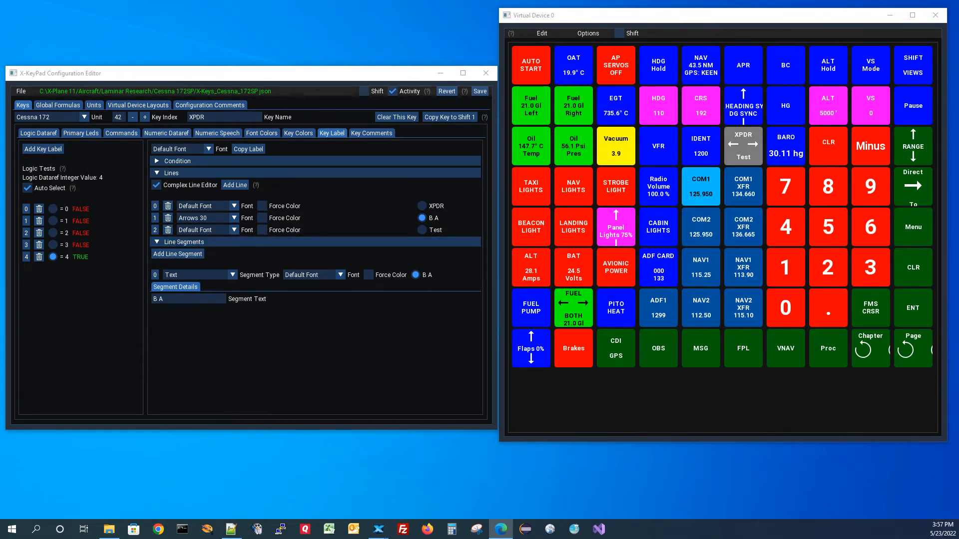
Step: Set the segment text of the label's arrow line to "a b"
left_click(180, 300)
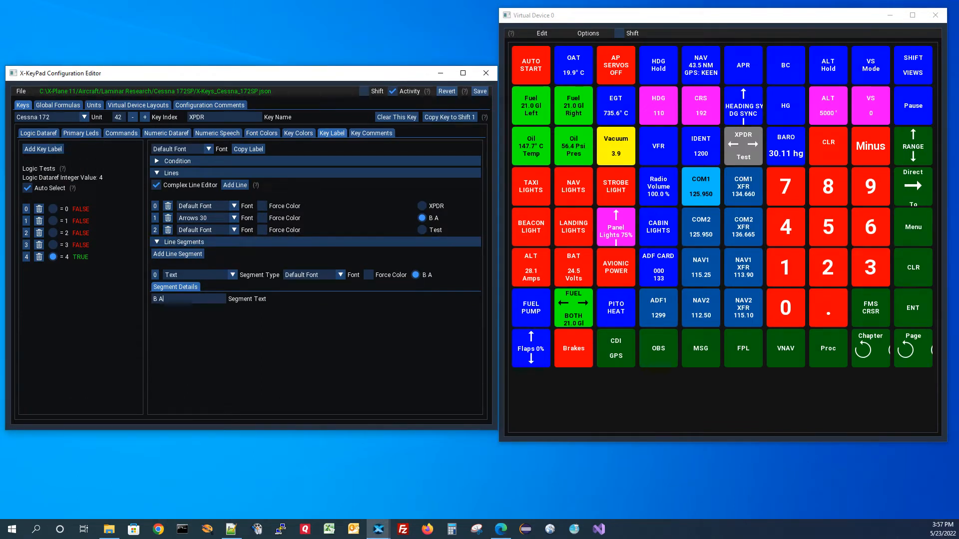
key("BackSpace")
key("BackSpace")
key("BackSpace")
type("a b")
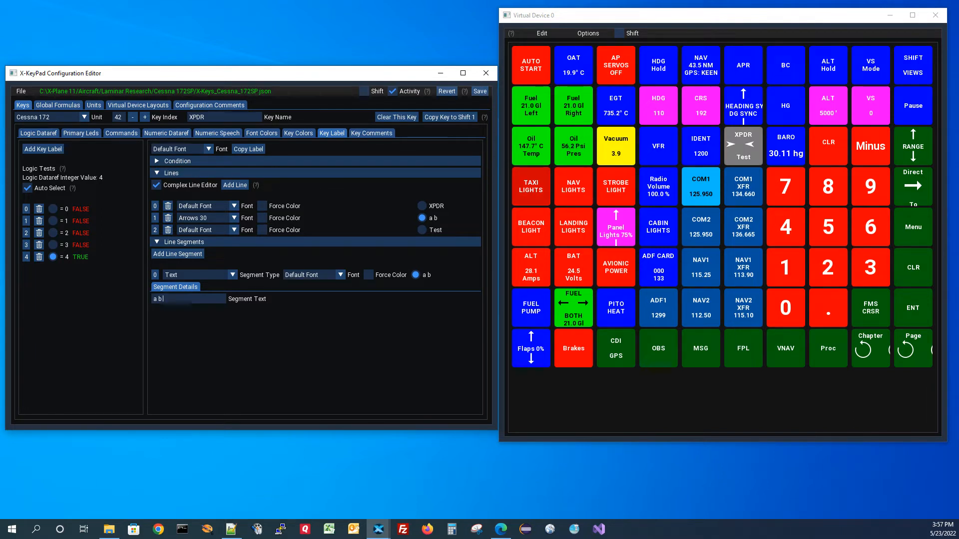
Step: Try "A B" as the arrow line's segment text, and restore it to "B A"
key("BackSpace")
key("BackSpace")
key("BackSpace")
type("A B")
key("BackSpace")
key("BackSpace")
key("BackSpace")
type("B A")
Step: Bring the UserGuide.pdf window back to view the Combined Symbol Font glyph map, and move it away again
left_click_drag(958, 77, 395, 10)
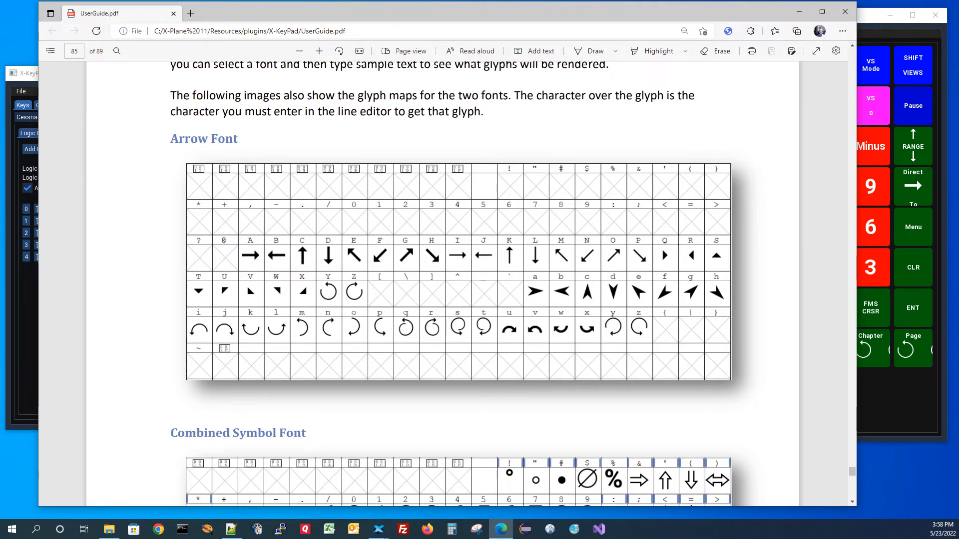
scroll(444, 284, "down", 5)
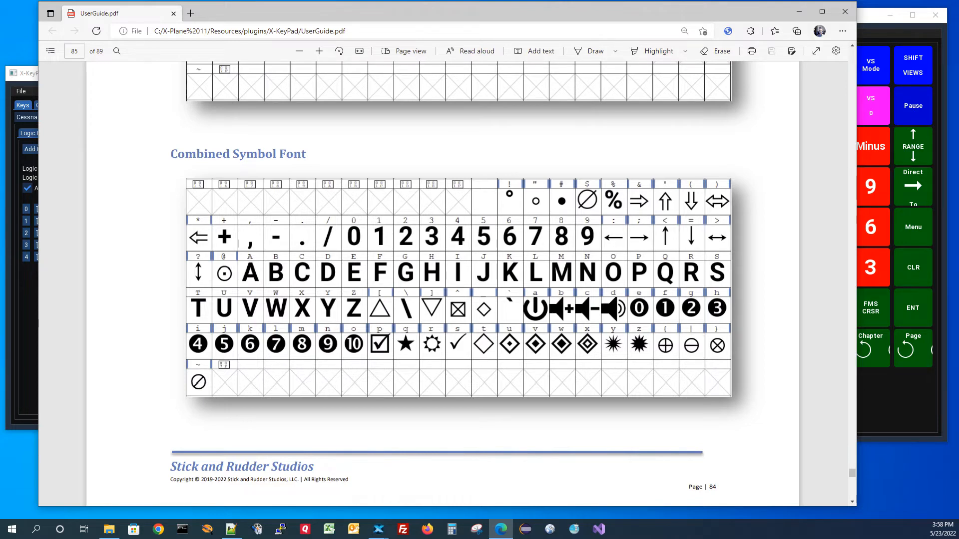
left_click_drag(461, 11, 958, 113)
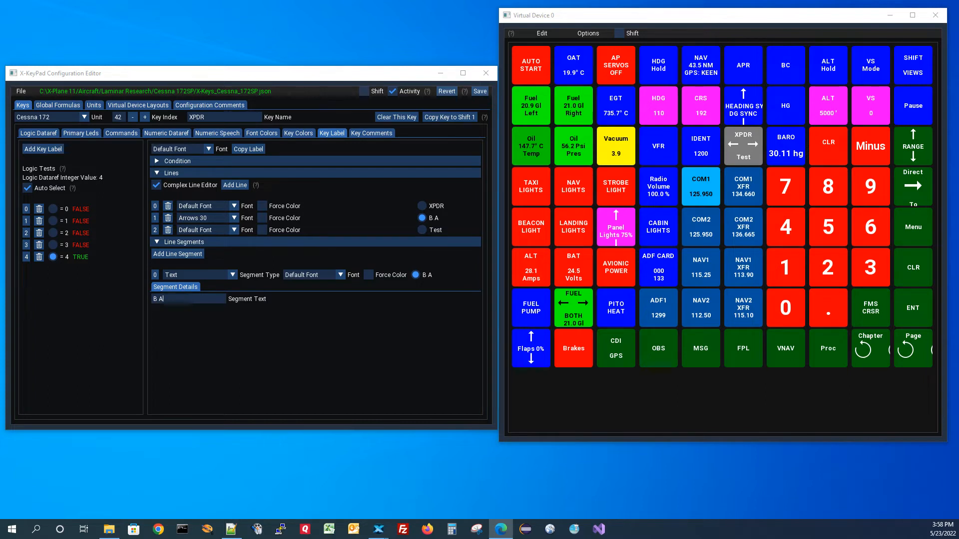
Step: Show the virtual device's font samples and select the Arrows 40 font
left_click(588, 34)
left_click(589, 33)
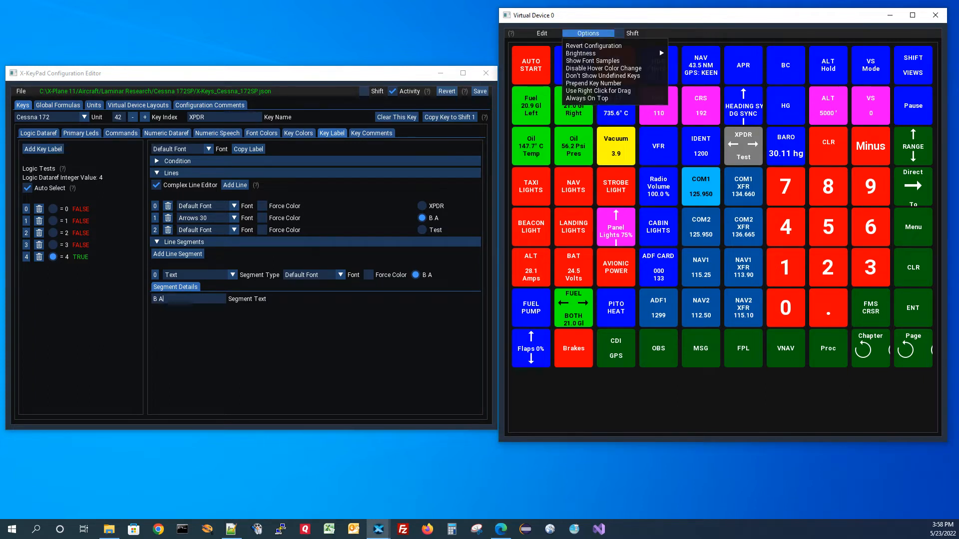
left_click(593, 61)
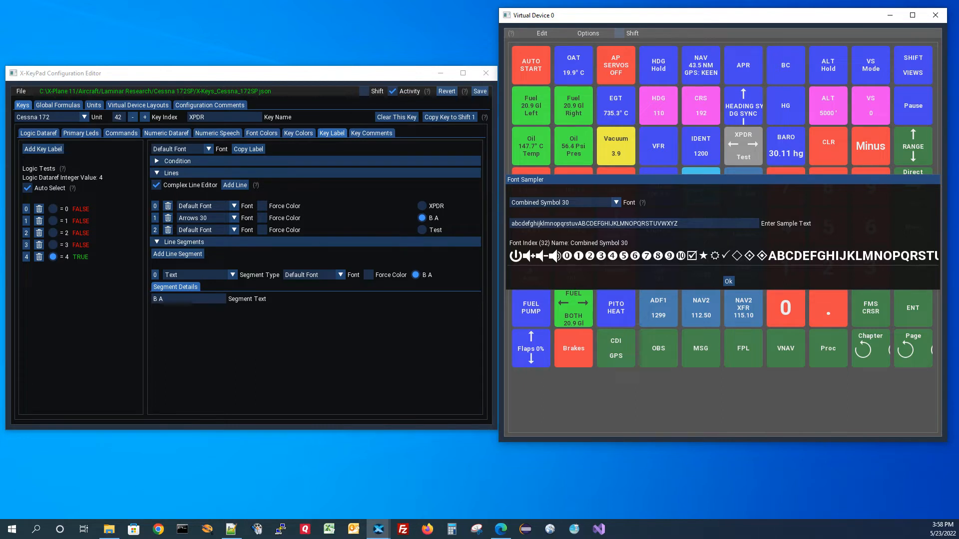
left_click(616, 203)
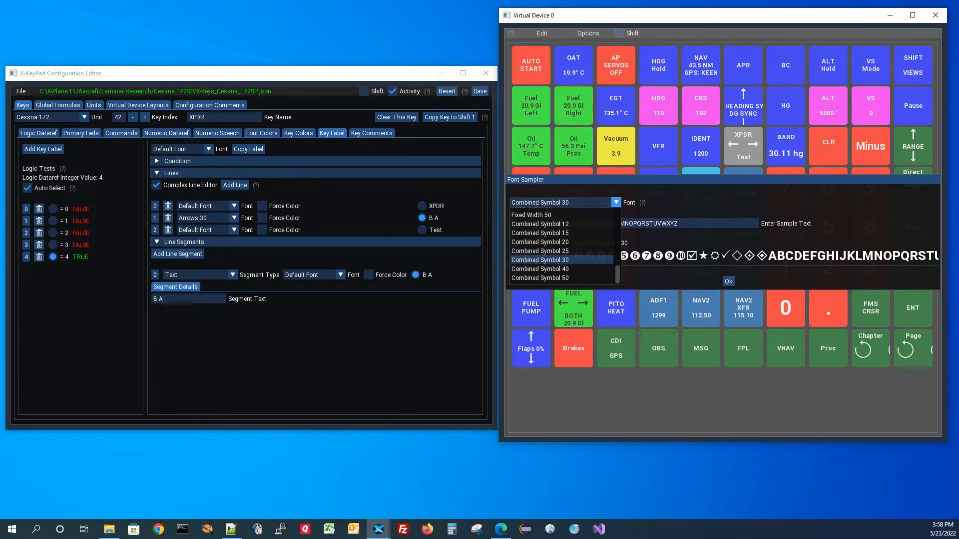
scroll(559, 231, "up", 3)
left_click(529, 213)
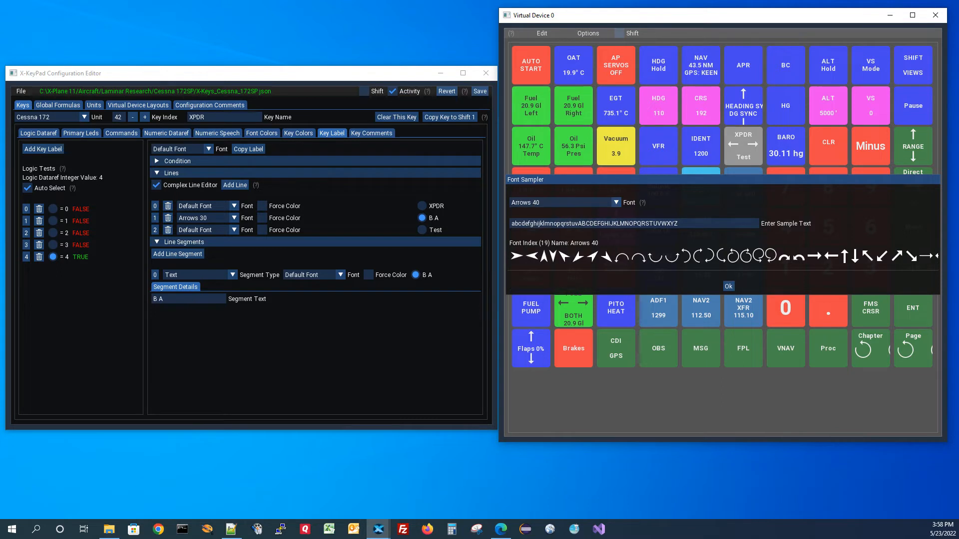
Step: Preview the sample text "a b A B" in the Arrows 40 font and close the font sampler
left_click_drag(679, 223, 510, 223)
type("a ")
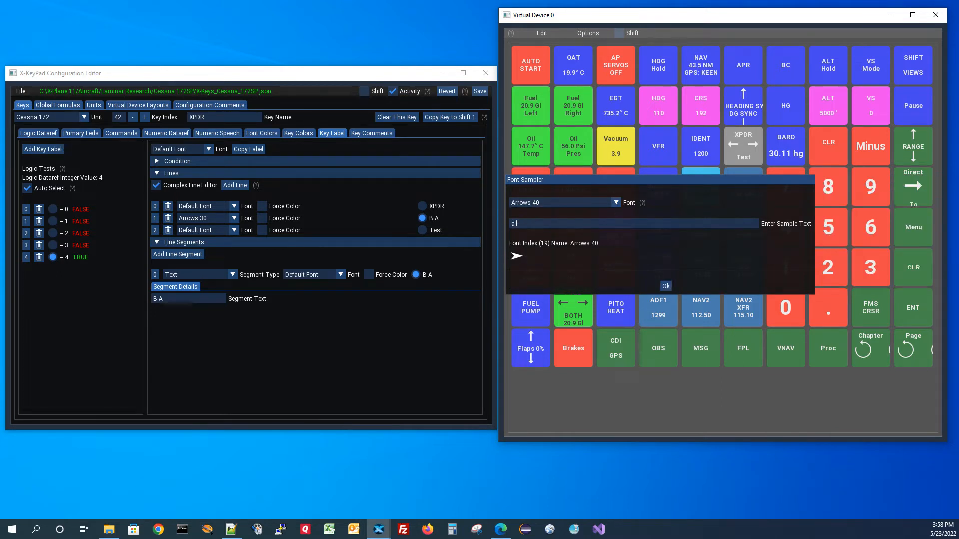
type("b A B")
left_click(666, 287)
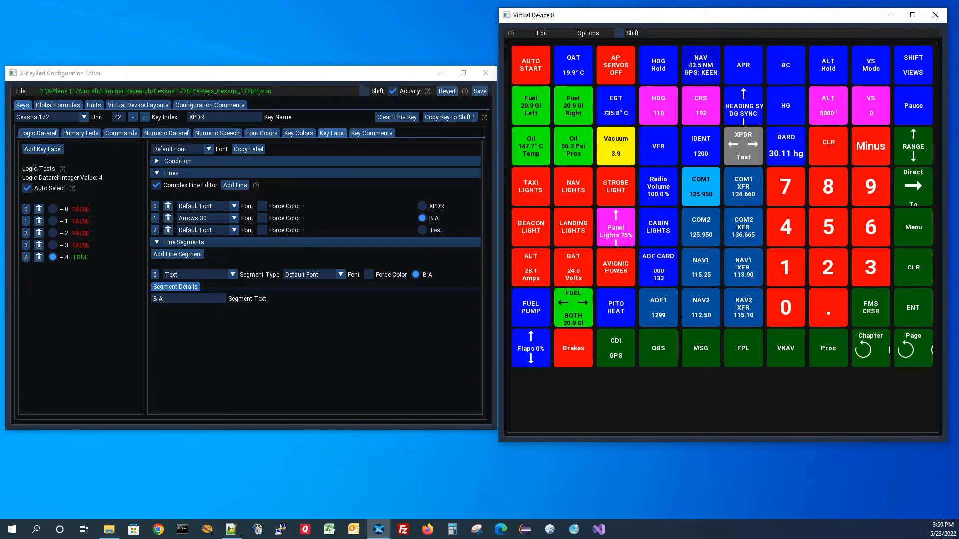
Step: Show the NAV key's label settings and cycle the CDI key through VOR1, VOR2 and GPS to compare the label variants
left_click(701, 65)
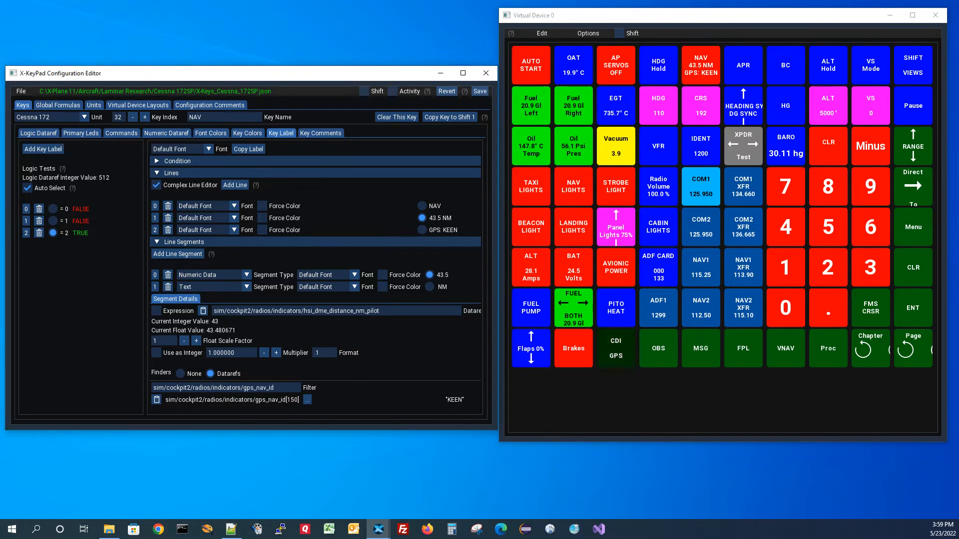
left_click(616, 349)
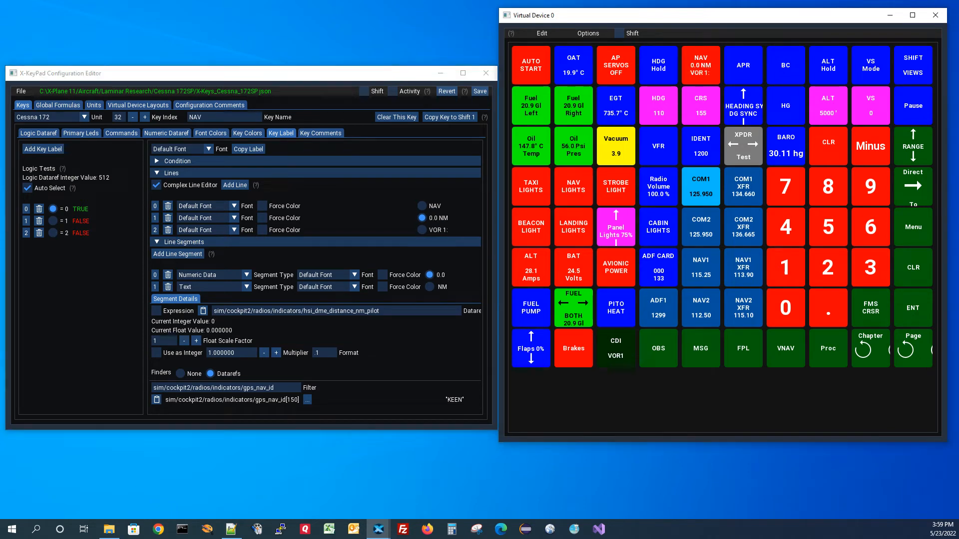
left_click(616, 348)
left_click(616, 349)
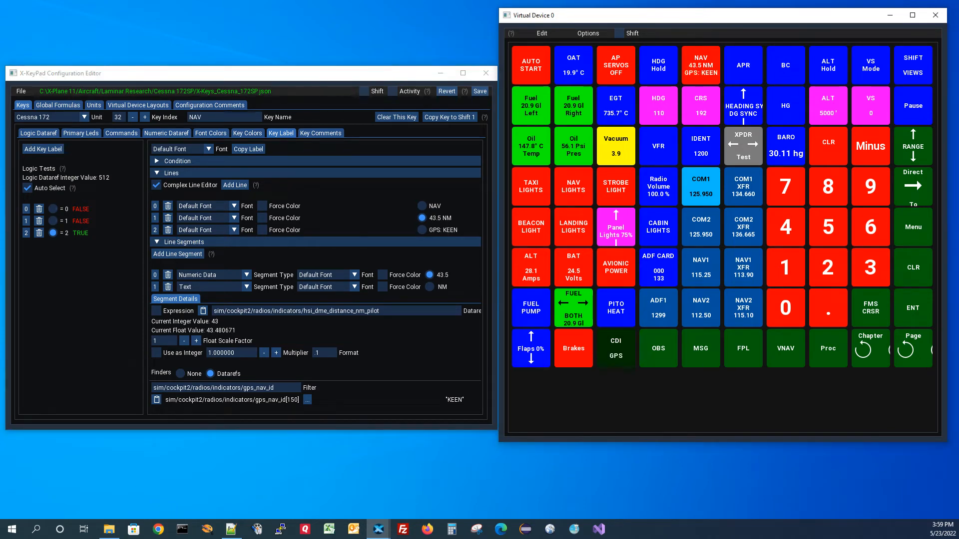
left_click(616, 348)
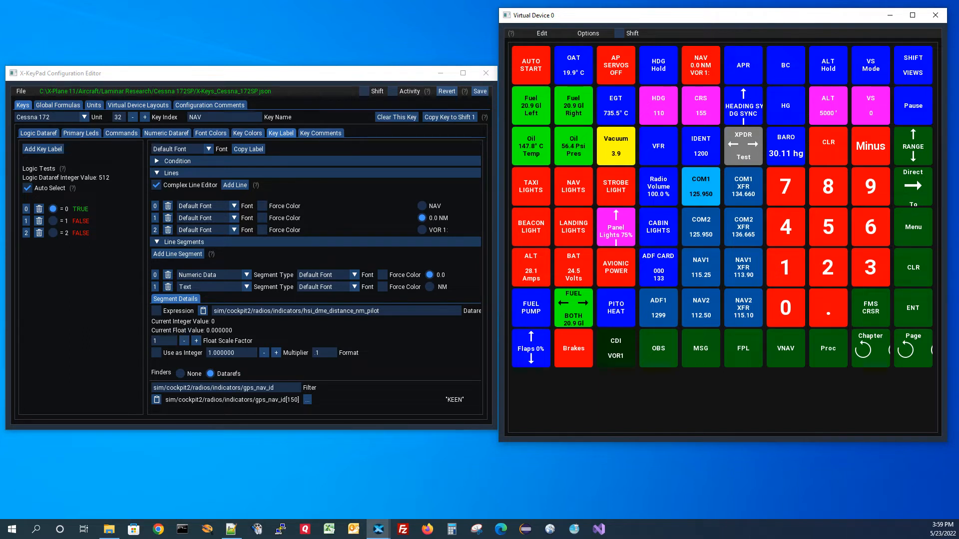
left_click(616, 348)
left_click(615, 348)
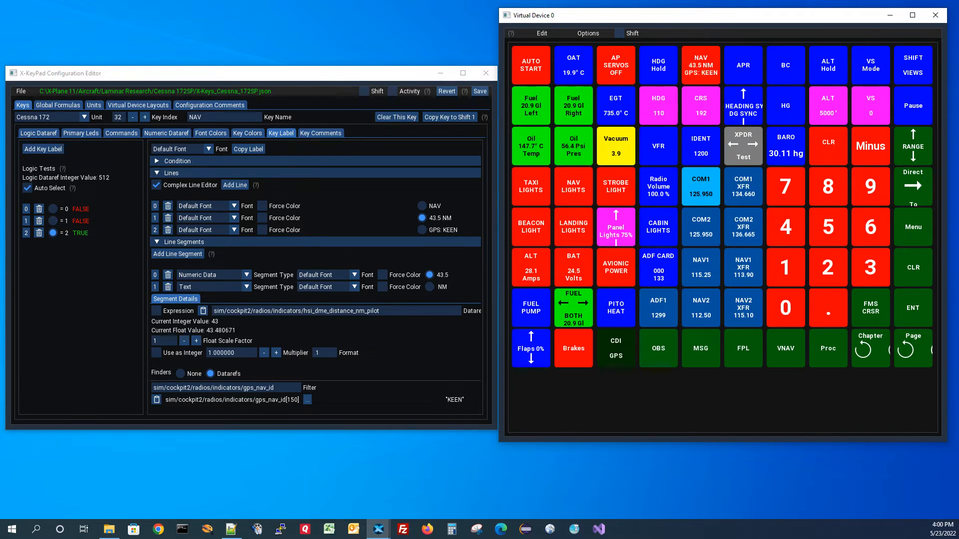
left_click(615, 348)
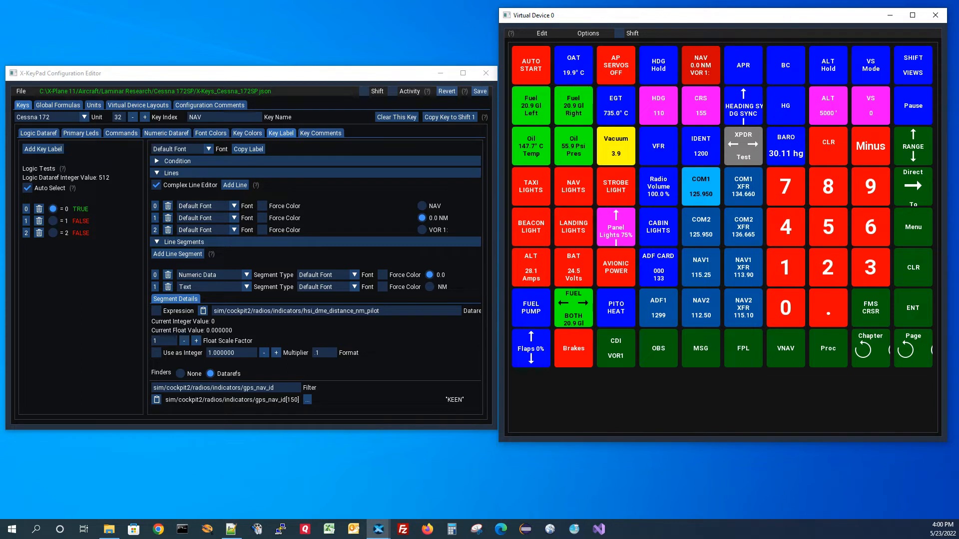
left_click(616, 348)
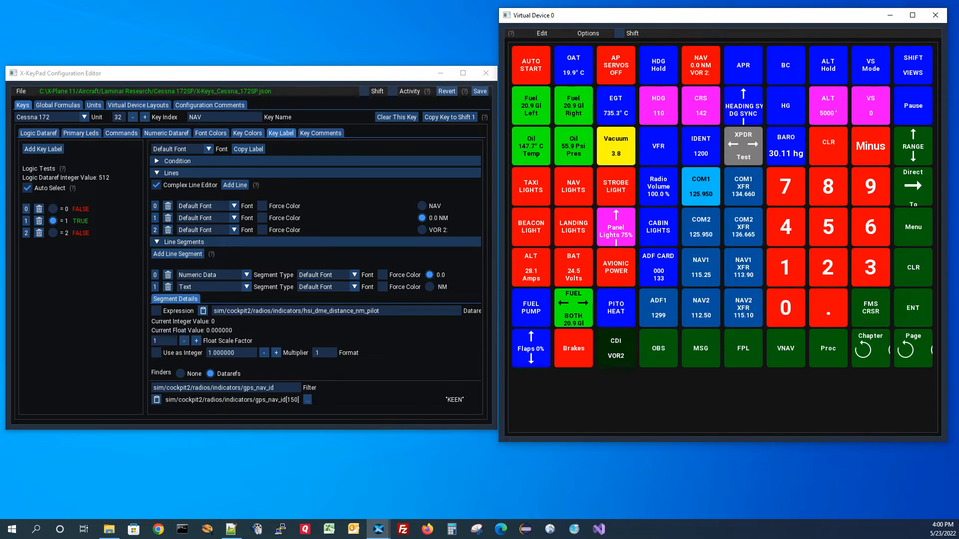
left_click(615, 348)
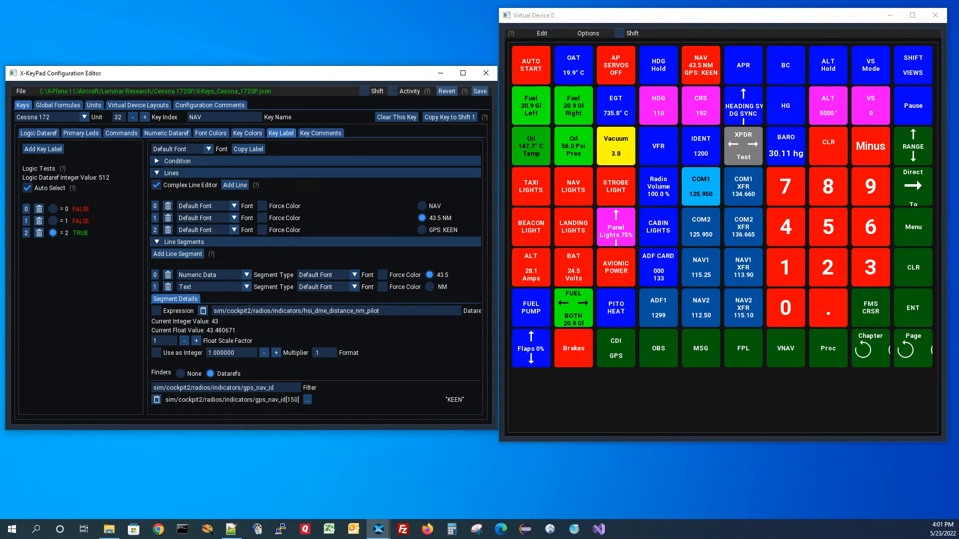
Step: Check the NAV key's logic dataref, and open the data source of its VOR1 label condition
left_click(38, 132)
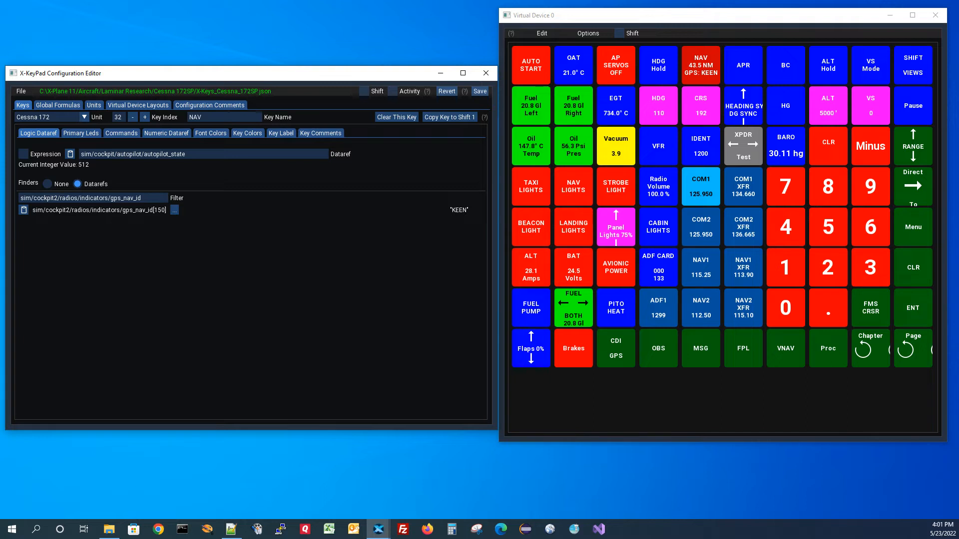
left_click(280, 133)
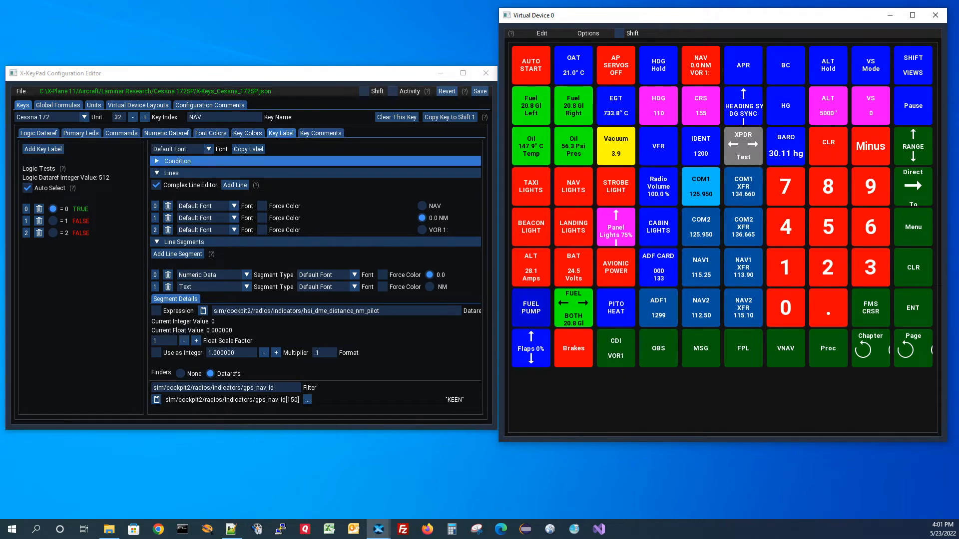
left_click(173, 161)
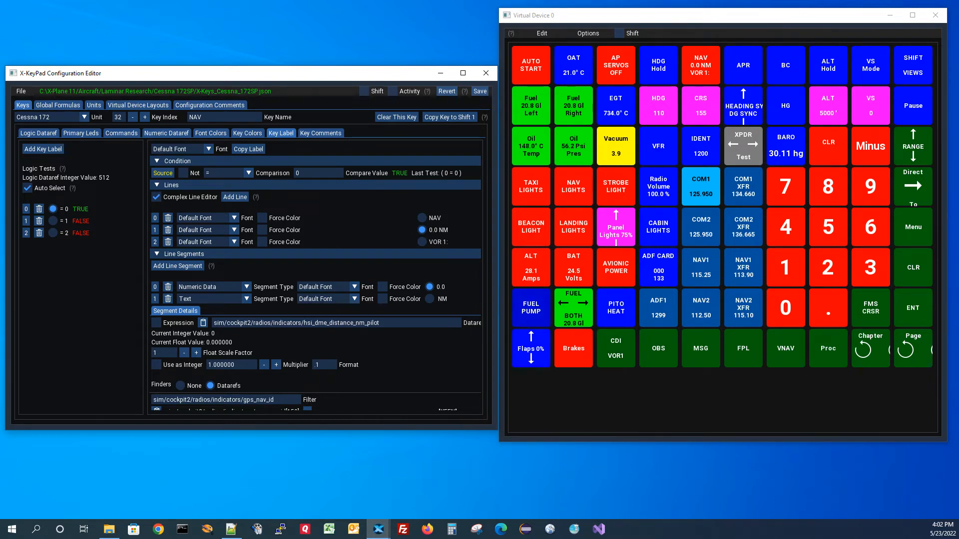
left_click(163, 173)
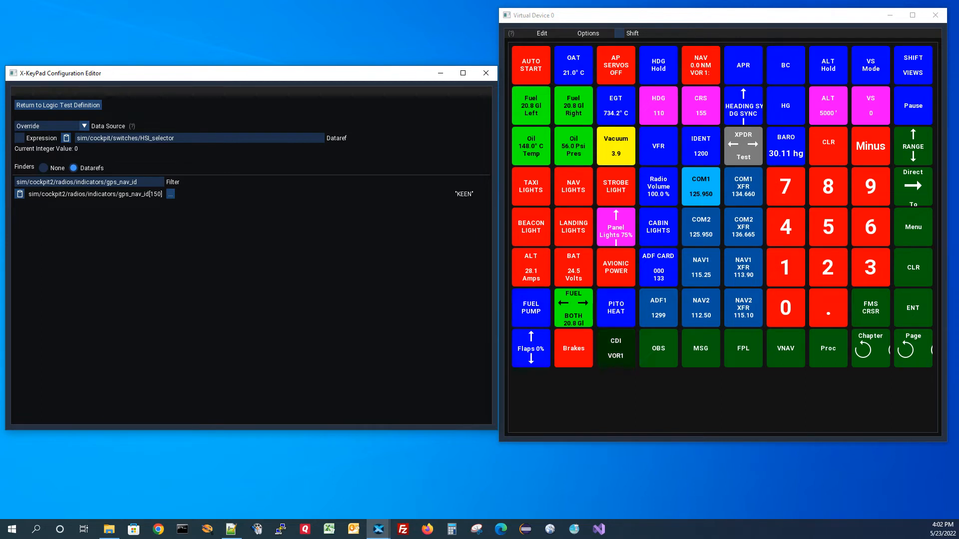
Step: Cycle the CDI key through its sources to check the HSI_selector dataref, finish on GPS, and return to the logic test definition
left_click(616, 348)
left_click(615, 348)
left_click(616, 349)
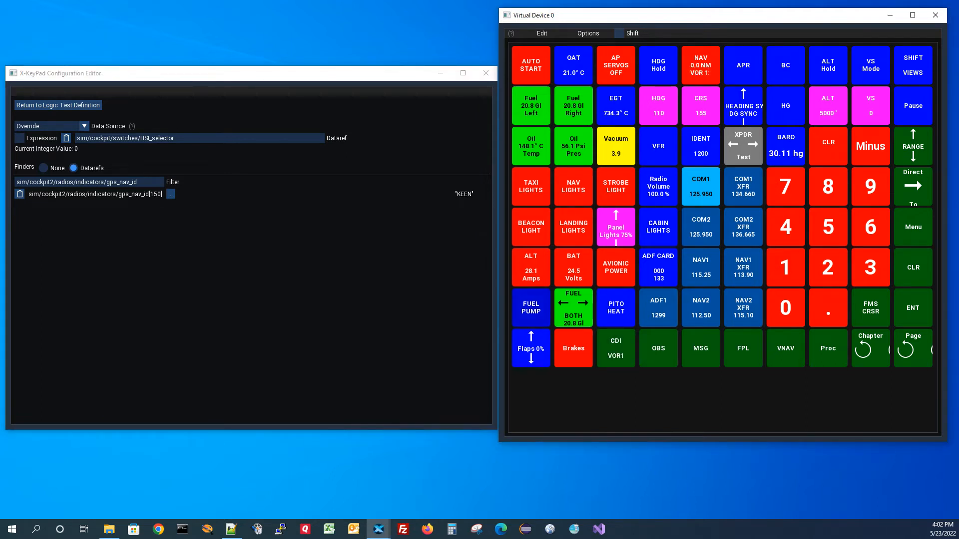
left_click(615, 349)
left_click(616, 349)
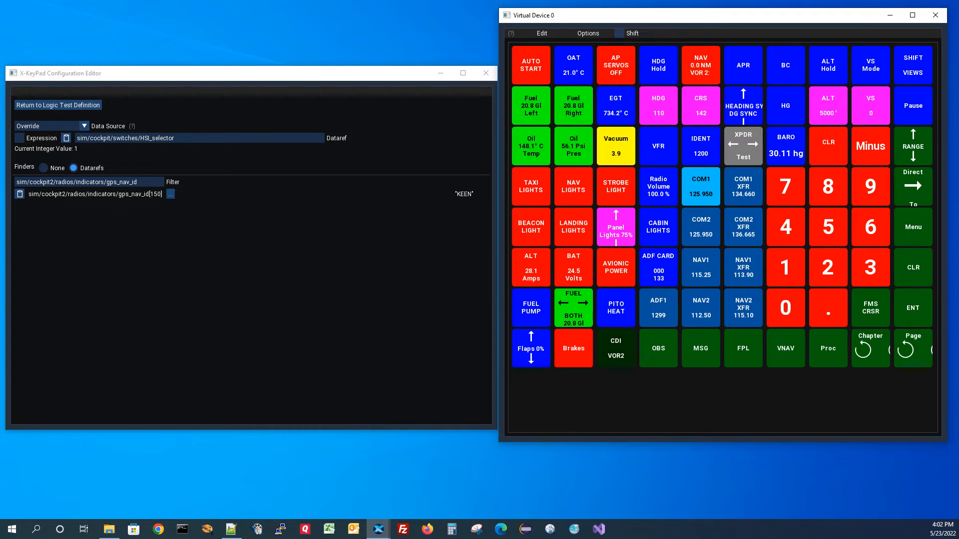
left_click(616, 349)
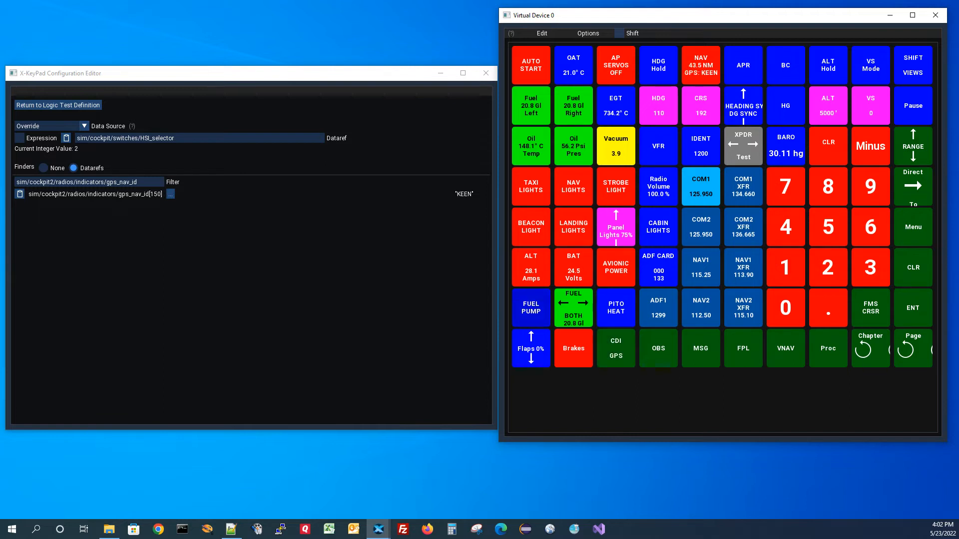
left_click(58, 105)
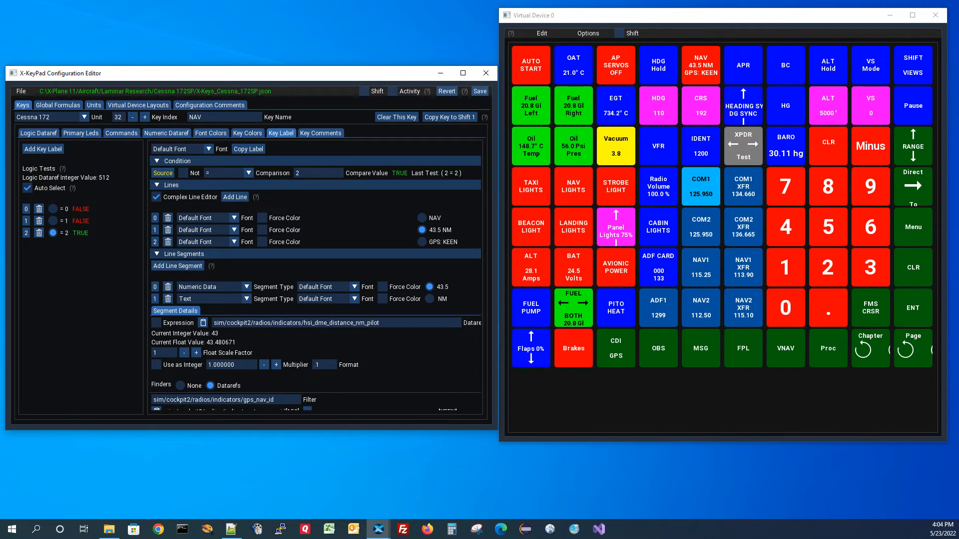
Step: Enlarge the editor window and review the NM line's text segment, the available segment types, and its numeric distance segment
left_click_drag(242, 430, 242, 484)
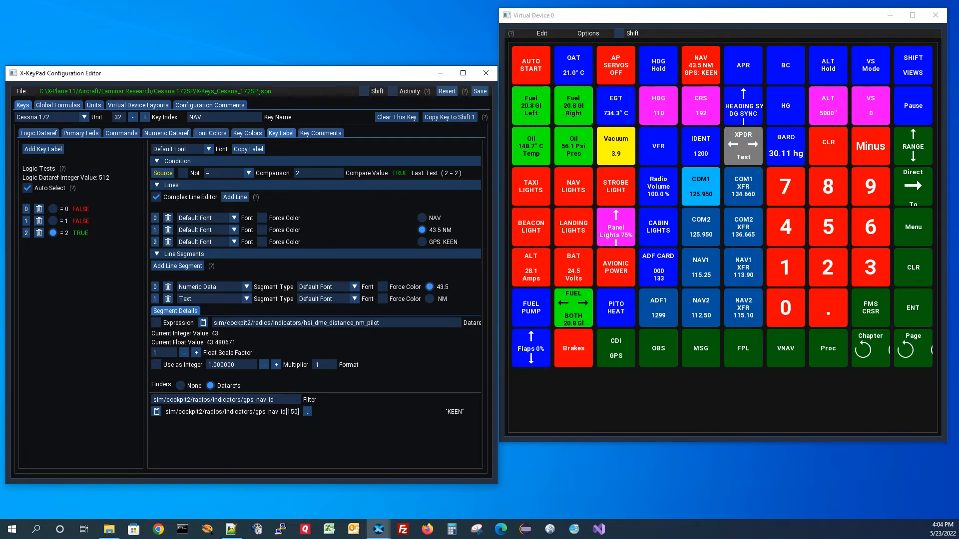
left_click(430, 298)
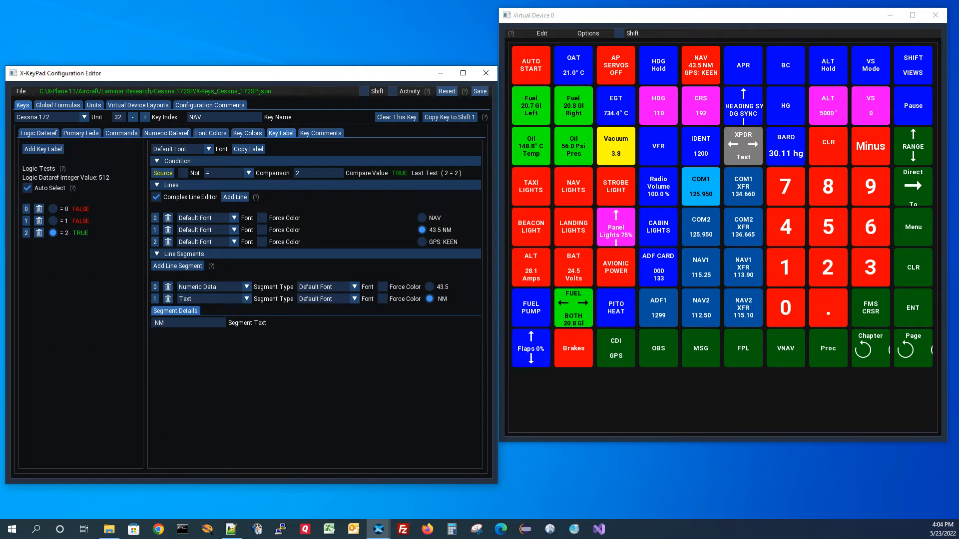
left_click(246, 287)
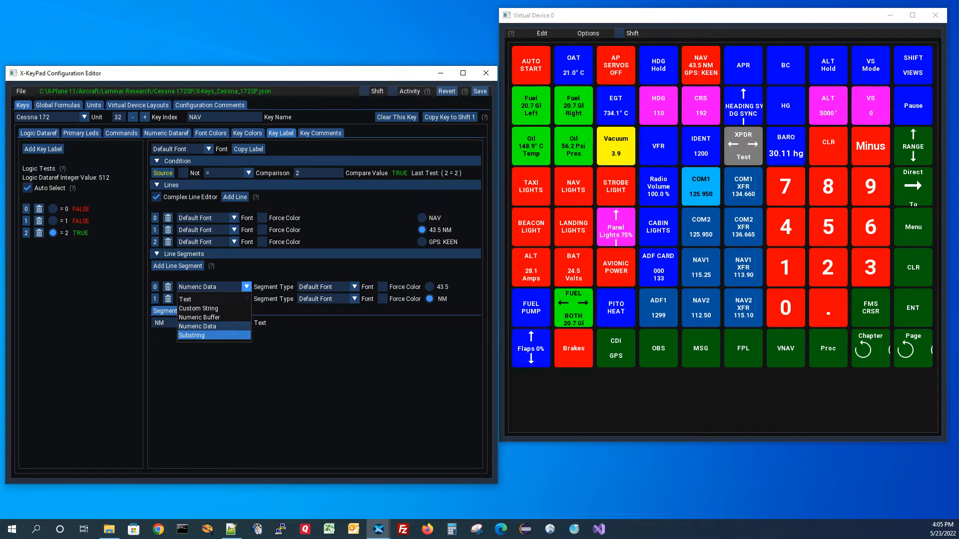
left_click(245, 287)
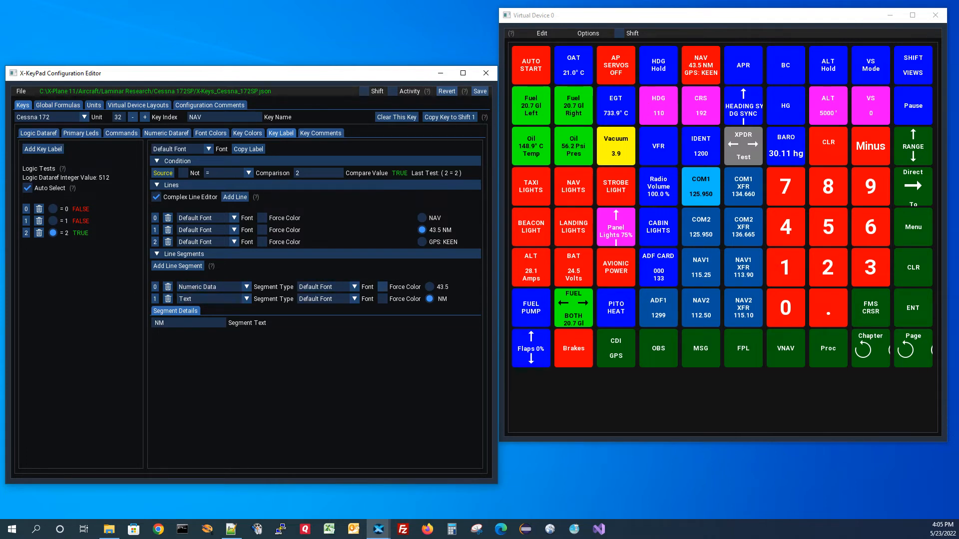
left_click(430, 287)
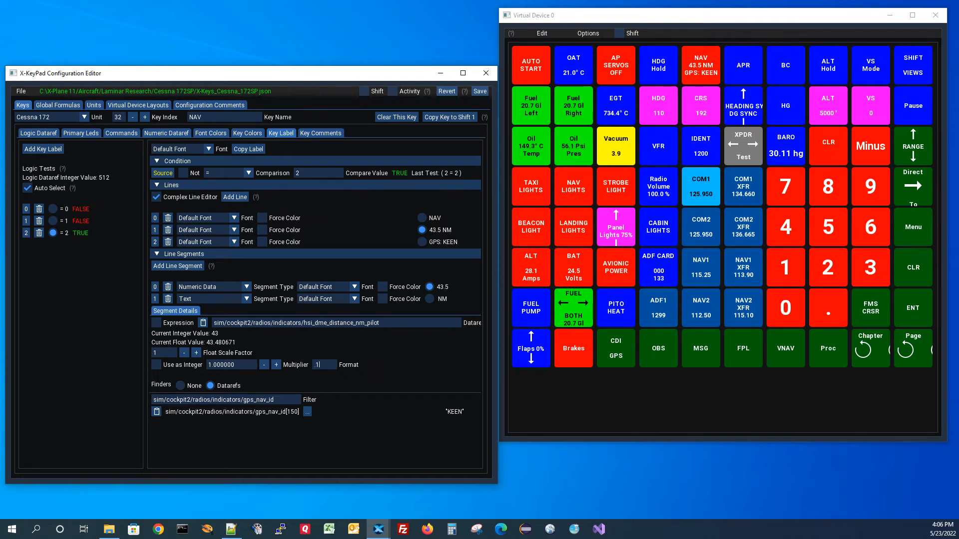
Step: Try the formats .2, .3 and an empty format on the distance segment, and set it back to .1
key("BackSpace")
type("2")
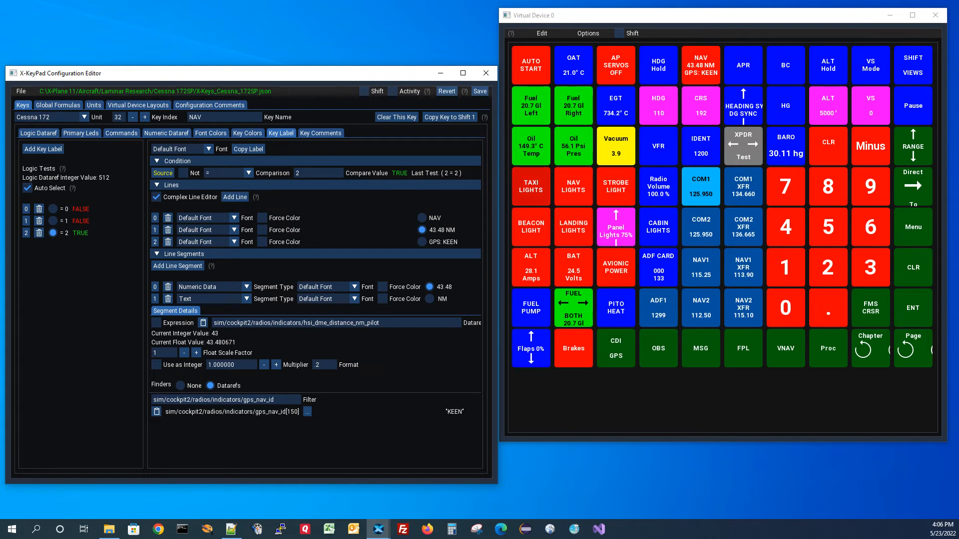
key("BackSpace")
type("3")
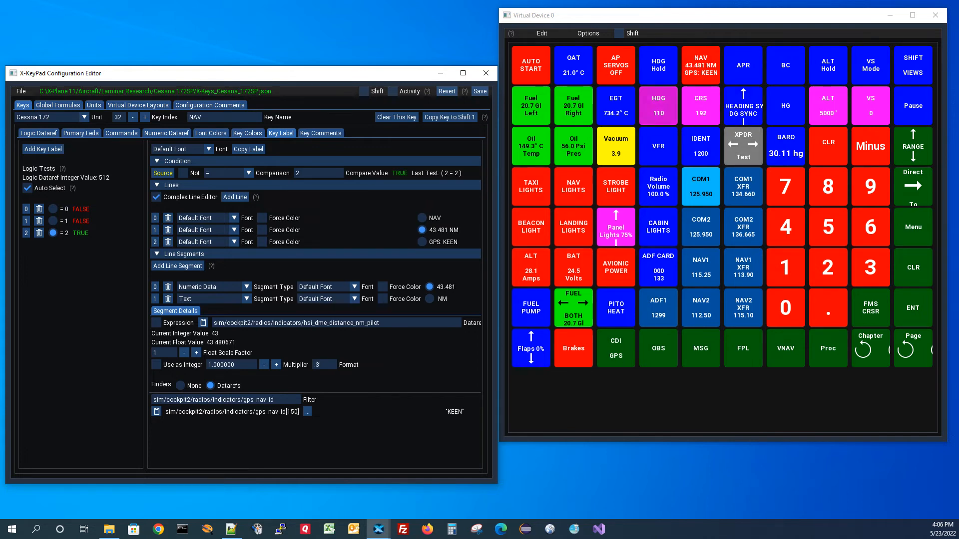
key("BackSpace")
key("BackSpace")
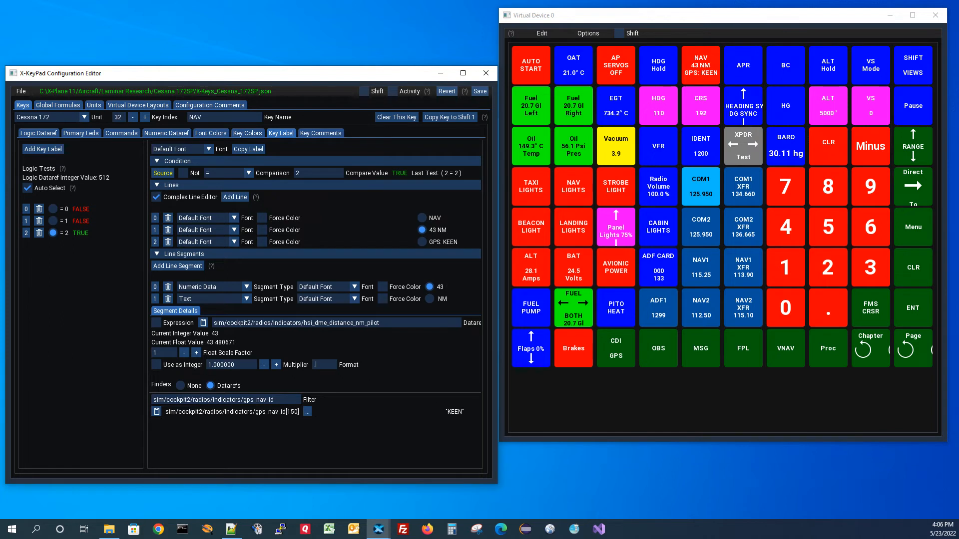
type(".1")
Step: Try the padded formats 05.1, 06.1 and 7.1 on the distance segment, and restore the format to .1
type("05")
key("BackSpace")
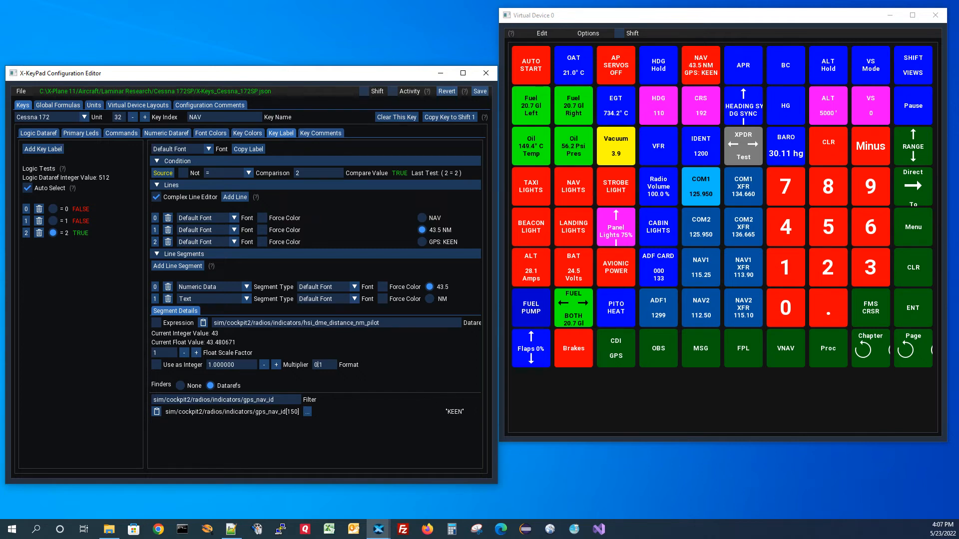
type("6")
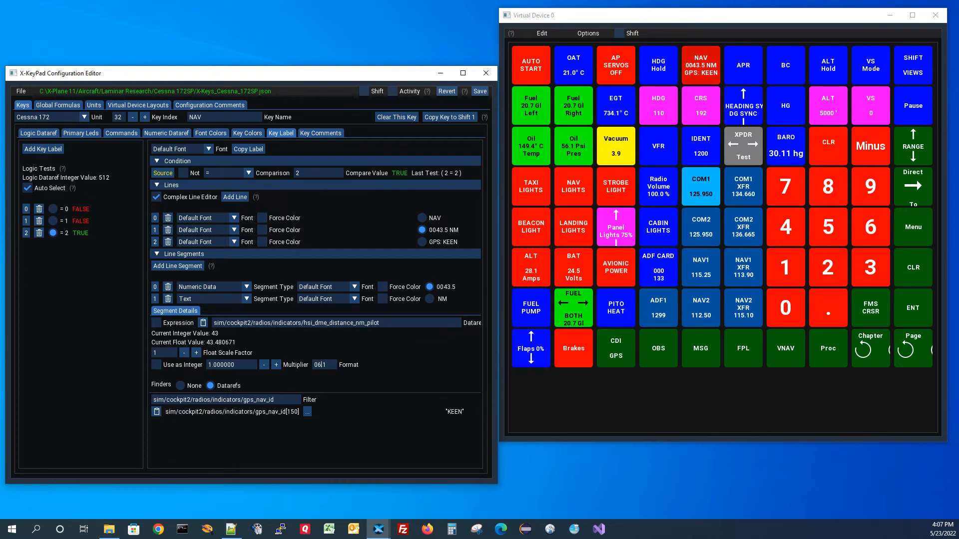
key("BackSpace")
key("BackSpace")
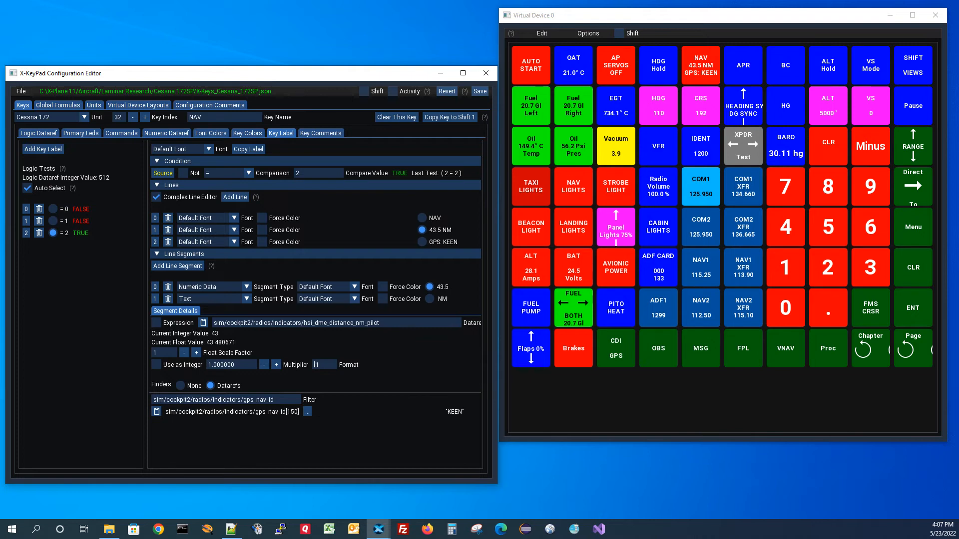
type("7")
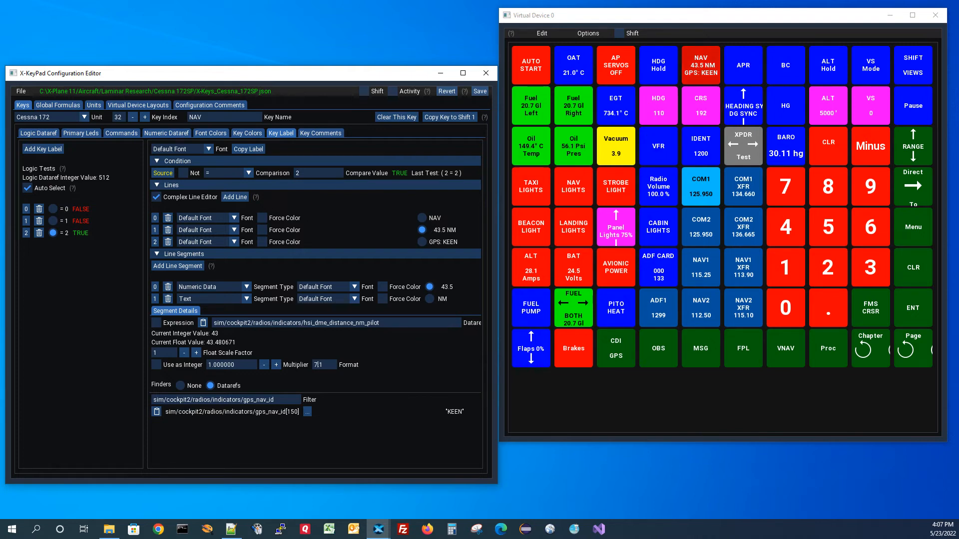
key("BackSpace")
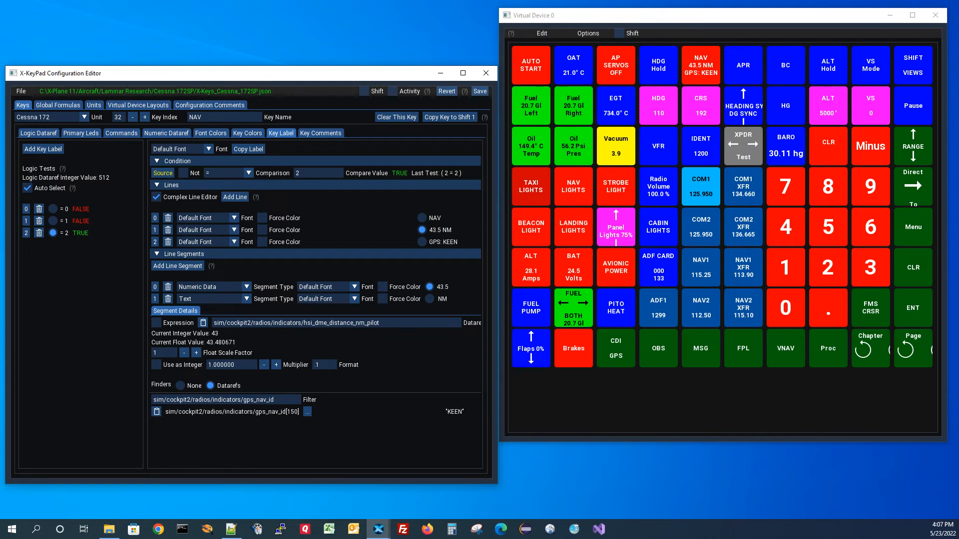
type(".")
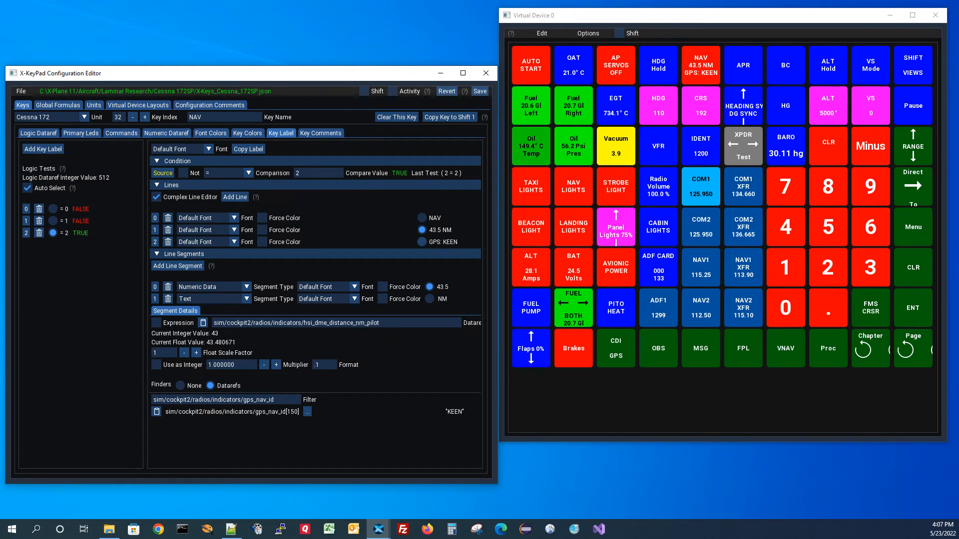
Step: Set the end index of the GPS line's substring segment to 2
left_click(422, 243)
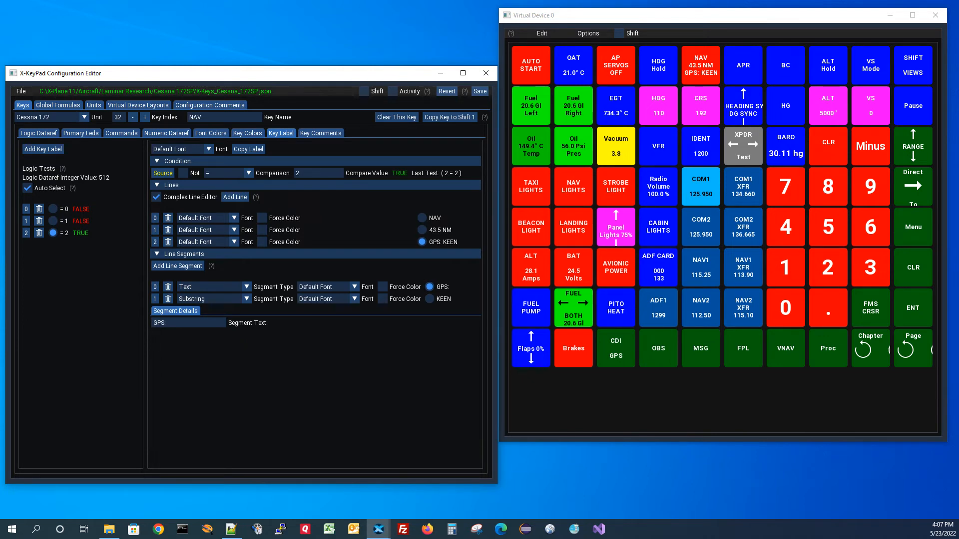
left_click(429, 299)
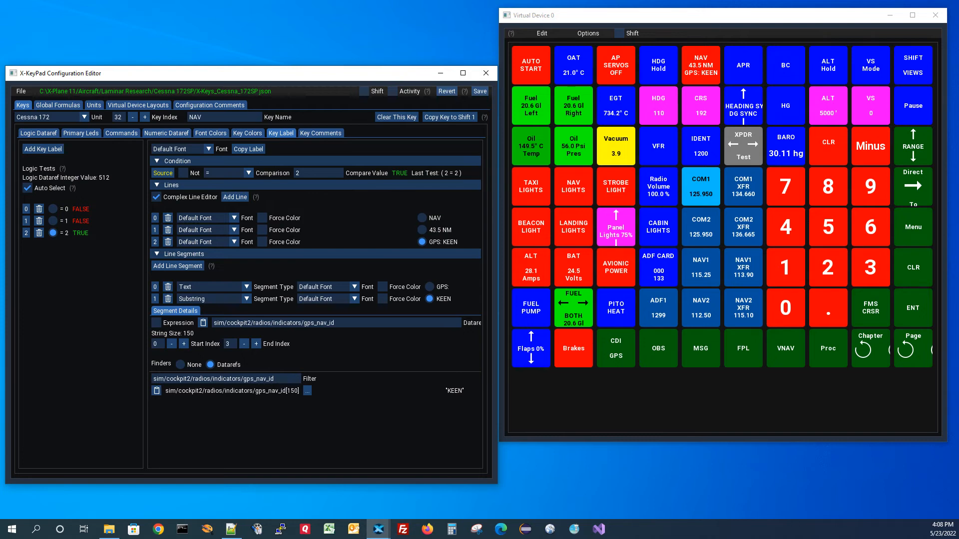
left_click(244, 344)
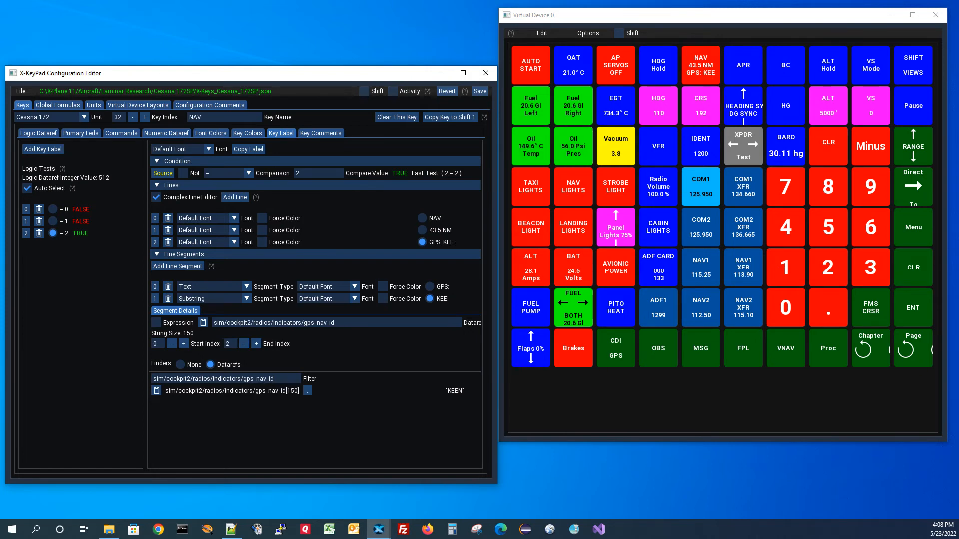
Step: Set the GPS substring segment's end index to 3, try a start index of 1, and restore the start index to 0
left_click(255, 344)
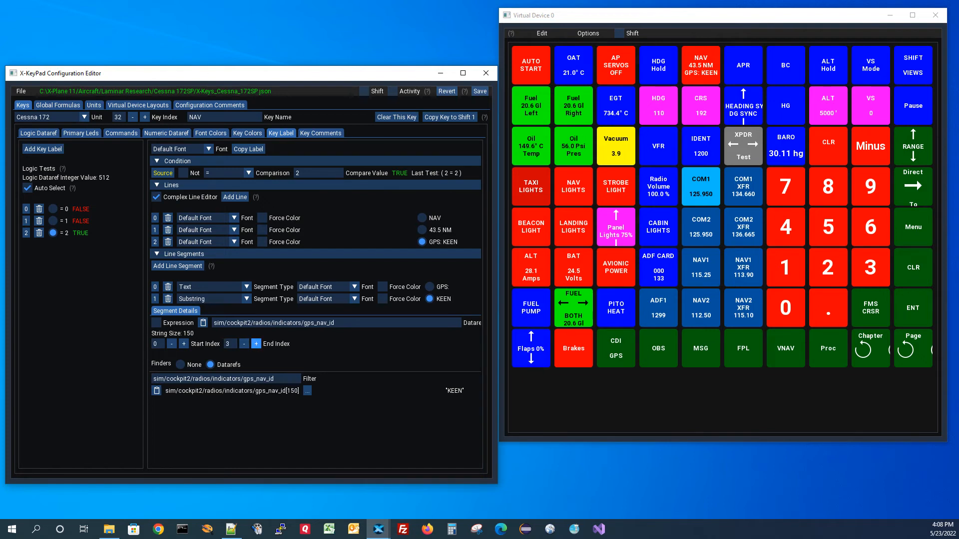
left_click(183, 344)
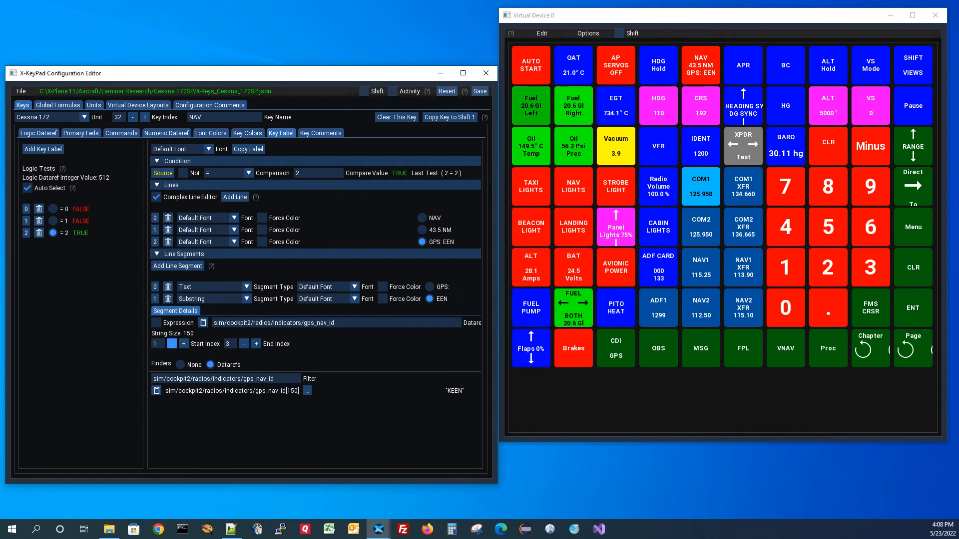
left_click(171, 344)
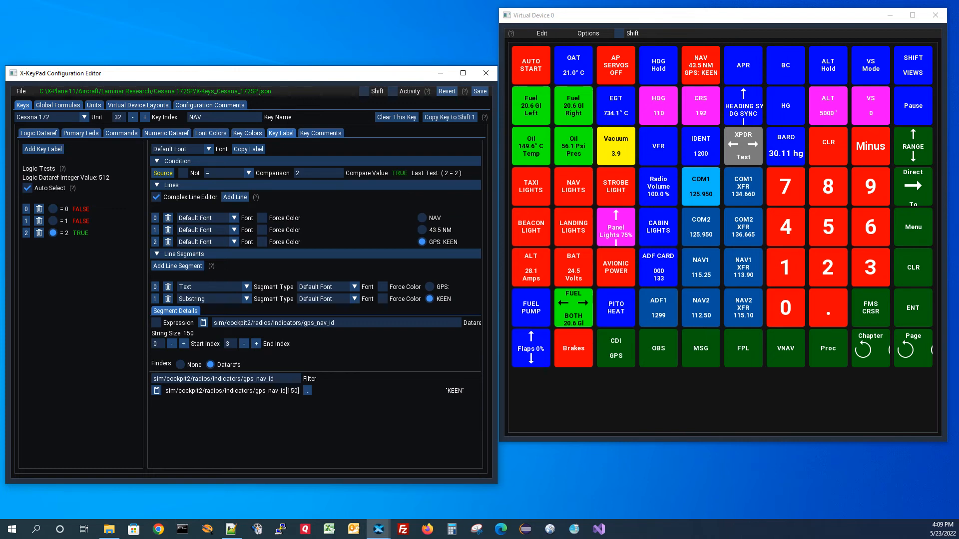
Step: Compare the NAV key's label lines and substring segments between the = 0 and = 1 conditions
left_click(53, 222)
left_click(53, 210)
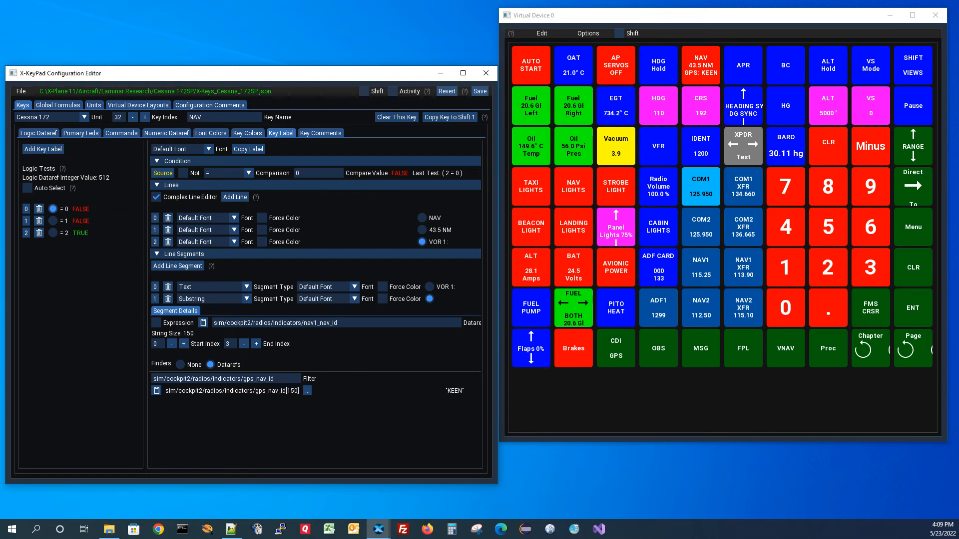
left_click(53, 221)
left_click(53, 209)
left_click(53, 222)
left_click(53, 209)
left_click(53, 220)
Step: Enable activity tracking, select the red CLR key on the virtual device for editing, and turn activity tracking off
left_click(392, 92)
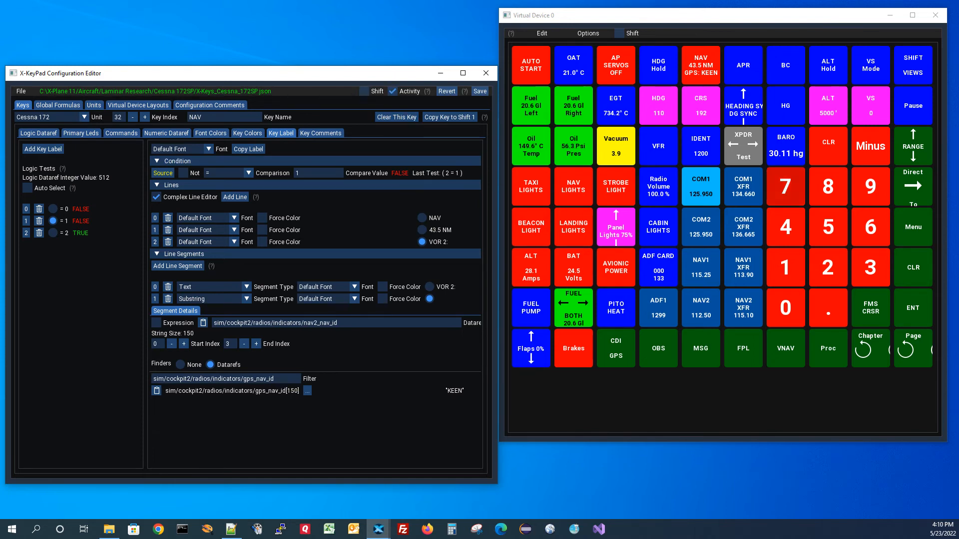
left_click(828, 145)
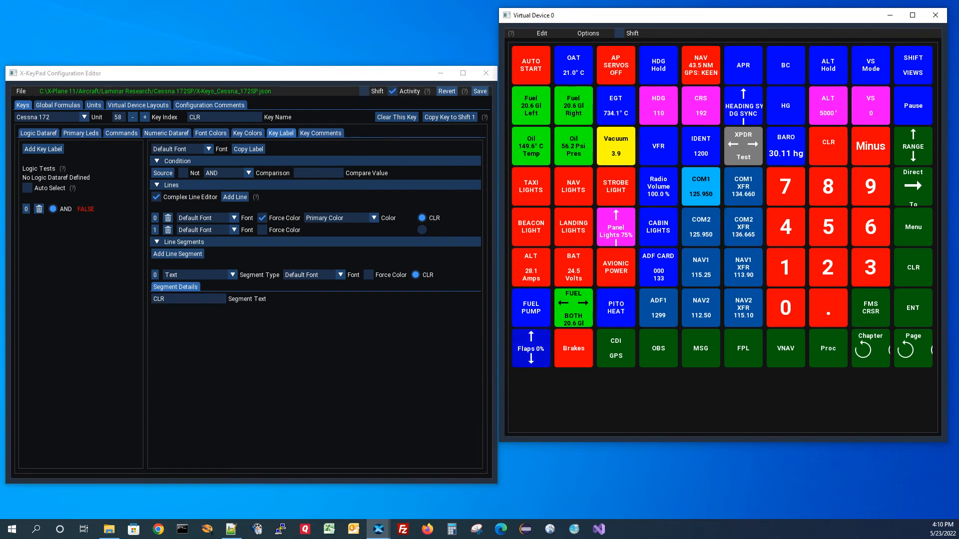
left_click(393, 92)
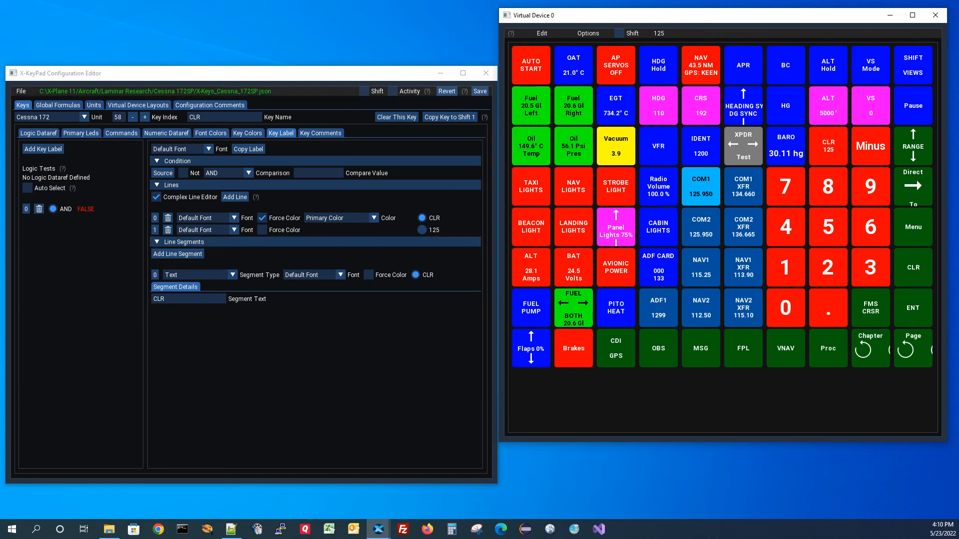
Step: Review the CLR key's second label line and its dual font colors, and return to the key label settings
left_click(422, 231)
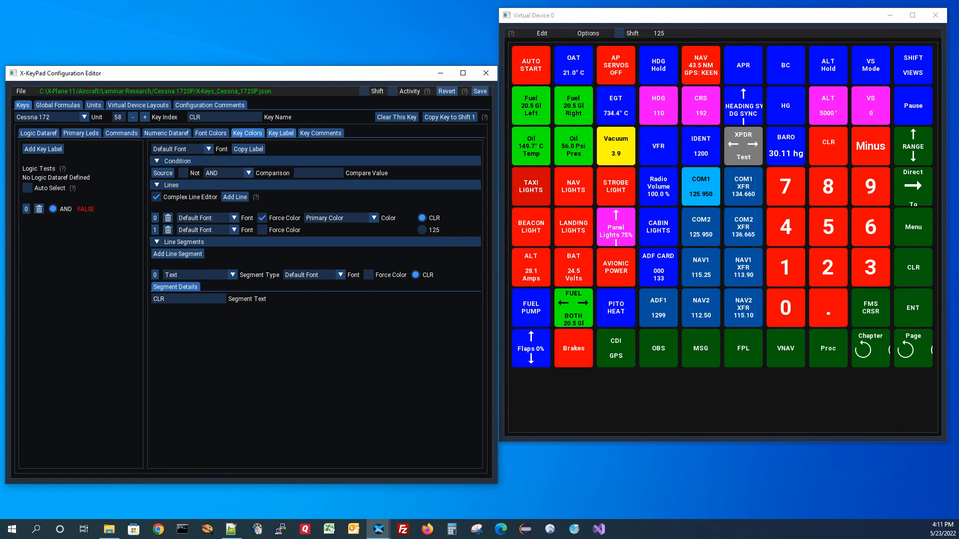
left_click(210, 132)
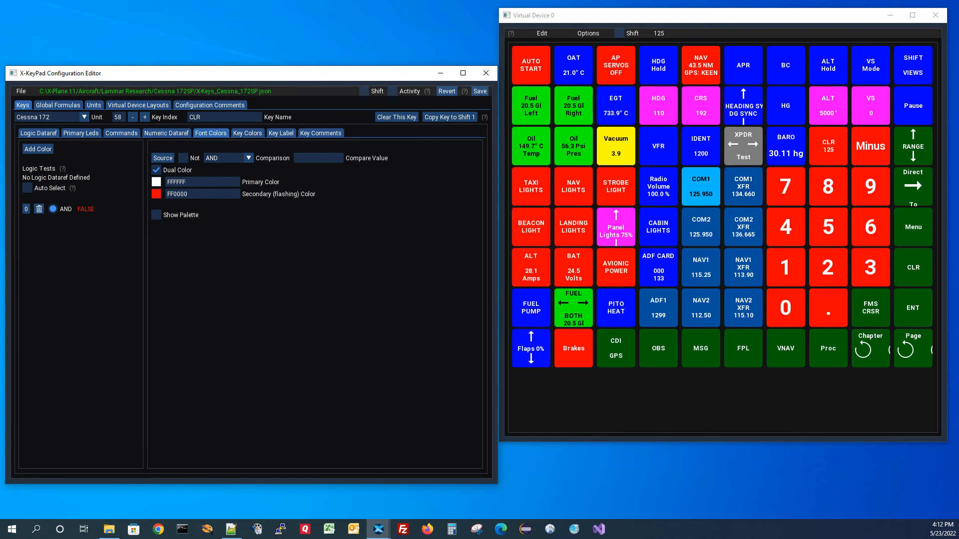
left_click(282, 133)
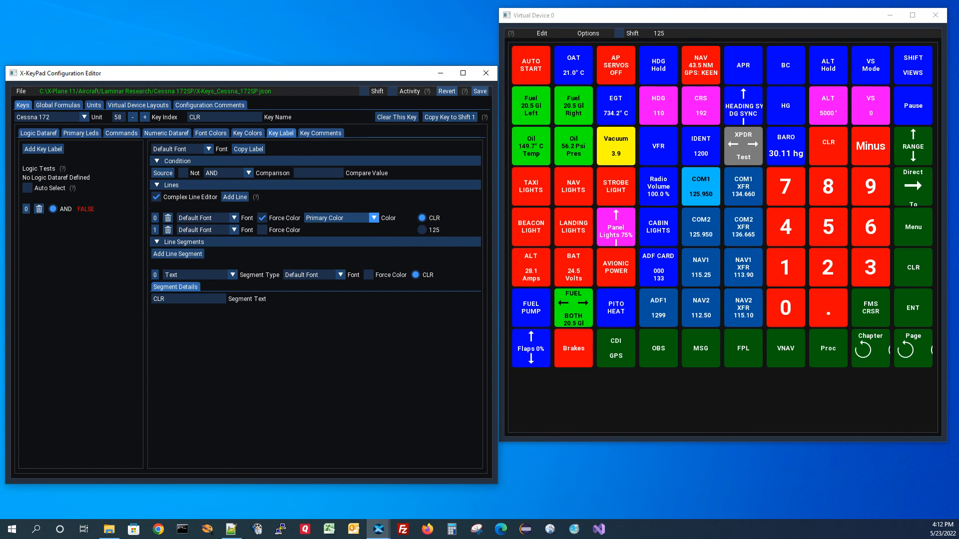
Step: Try Secondary Color as the forced color of the CLR line, and set it back to Primary Color
left_click(339, 218)
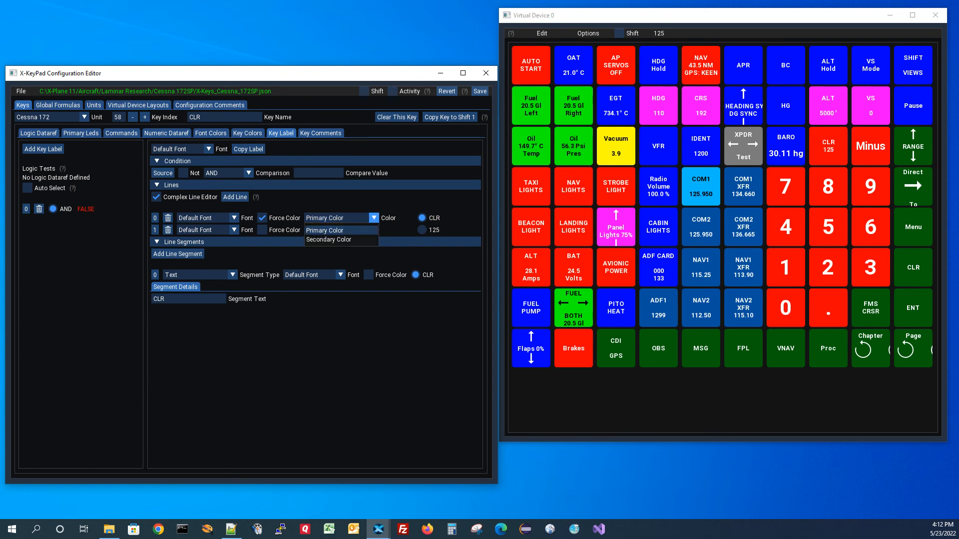
left_click(340, 239)
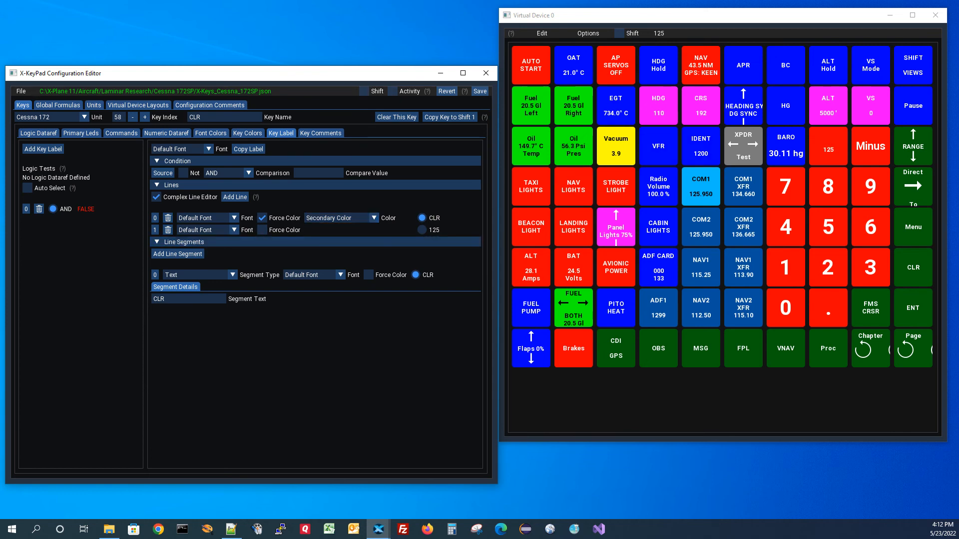
left_click(374, 218)
left_click(340, 230)
Step: Enable a forced color on the second line's Numeric Buffer segment and show the palette in its color settings
left_click(422, 230)
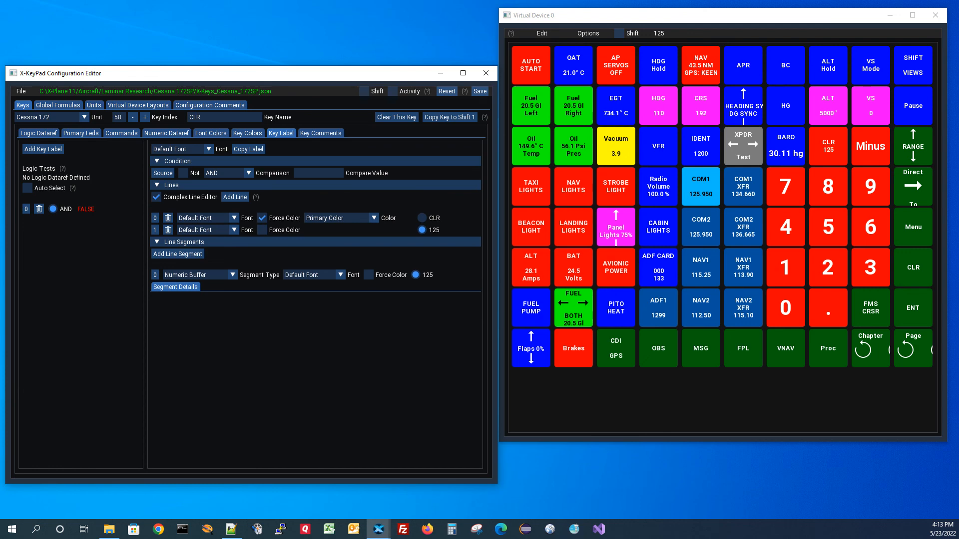
left_click(368, 275)
left_click(213, 286)
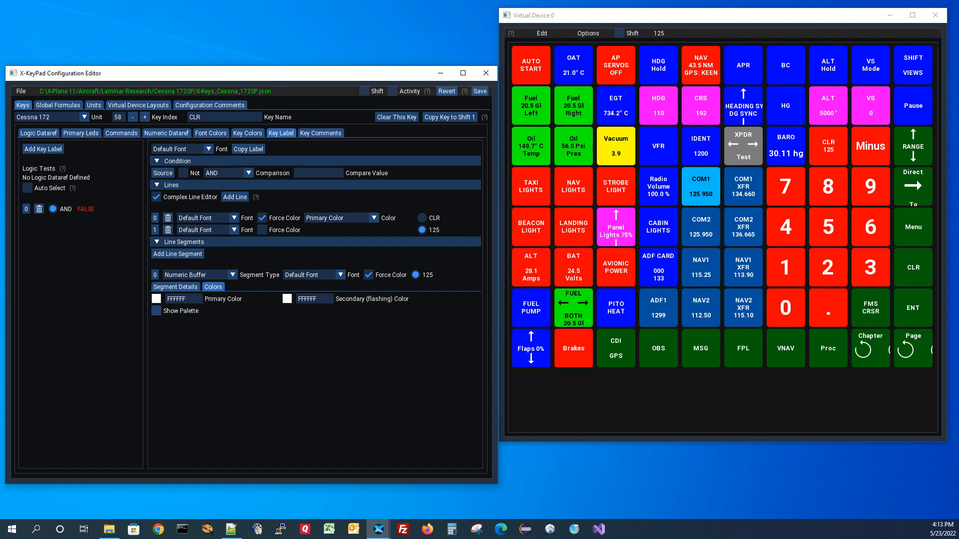
left_click(157, 311)
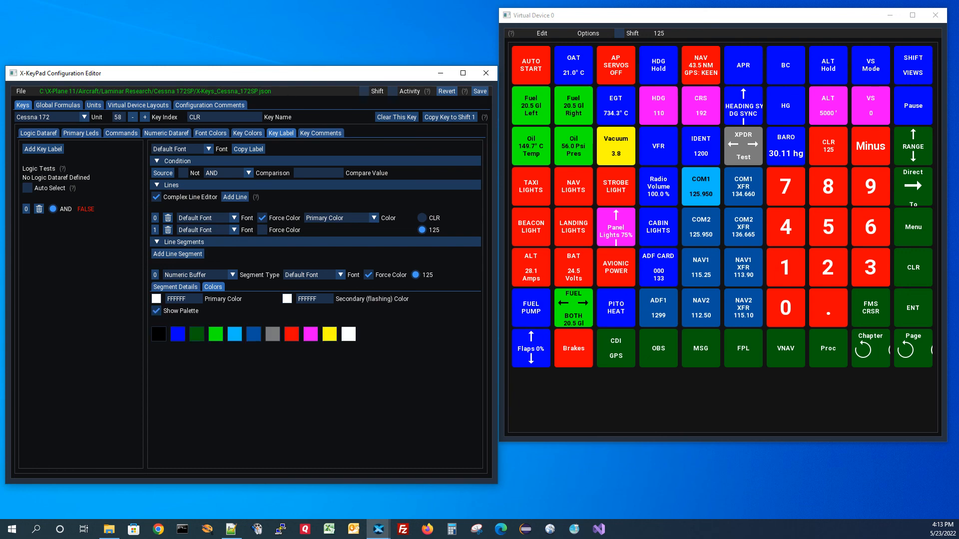
Step: Try green 00FF00 as the segment's primary color and green, then yellow, as its secondary flashing color, and turn off its forced color
left_click_drag(215, 334, 157, 298)
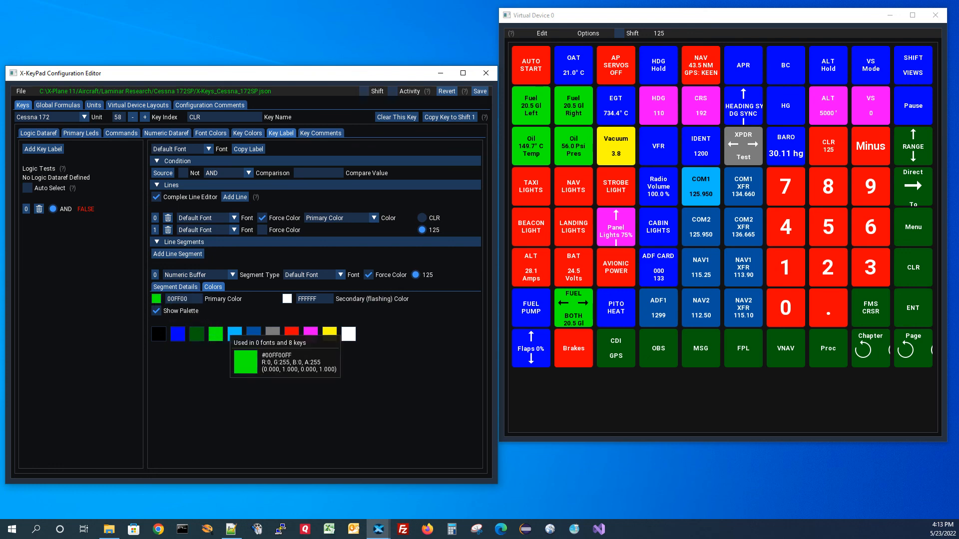
left_click_drag(220, 332, 289, 305)
left_click_drag(290, 300, 289, 299)
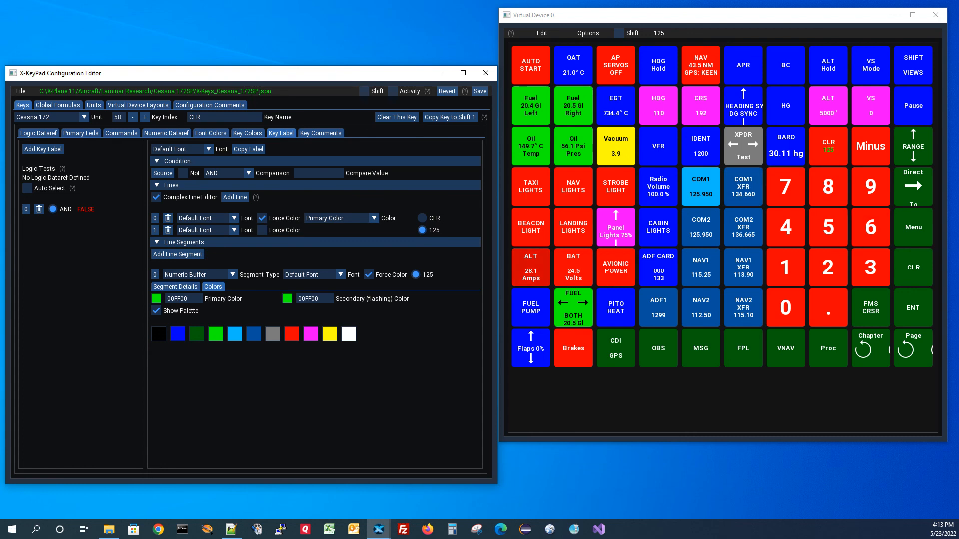
left_click_drag(330, 334, 287, 299)
left_click(368, 275)
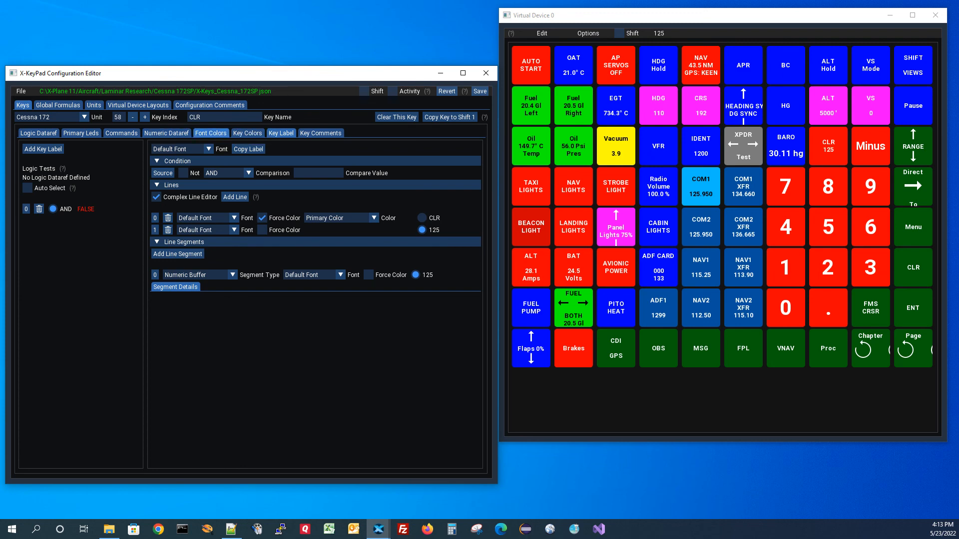
Step: Open the CLR key's font color settings
left_click(211, 133)
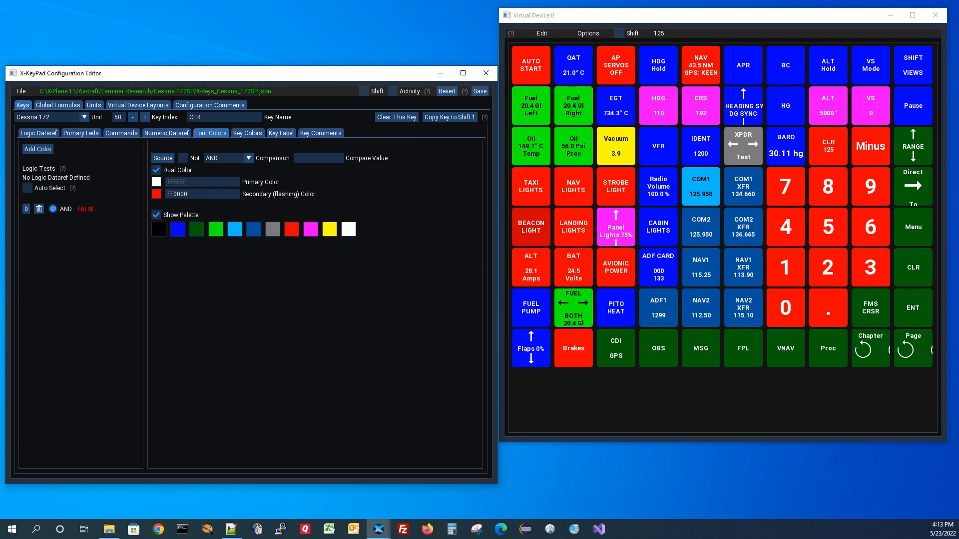